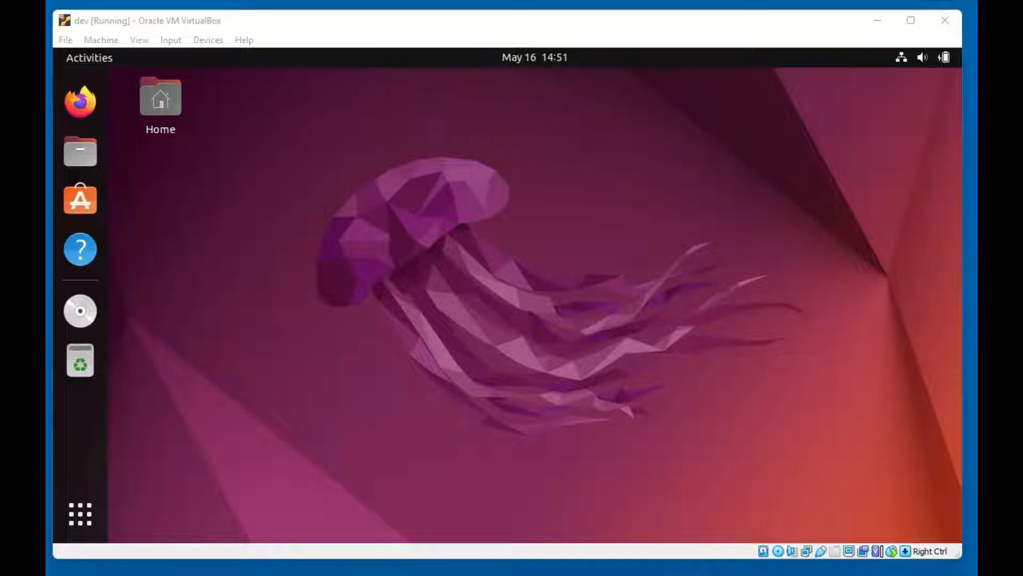
Switch to Windows PowerShell showing the VirtualBox VMs listing with the dev and Shared folders
key("alt+Tab")
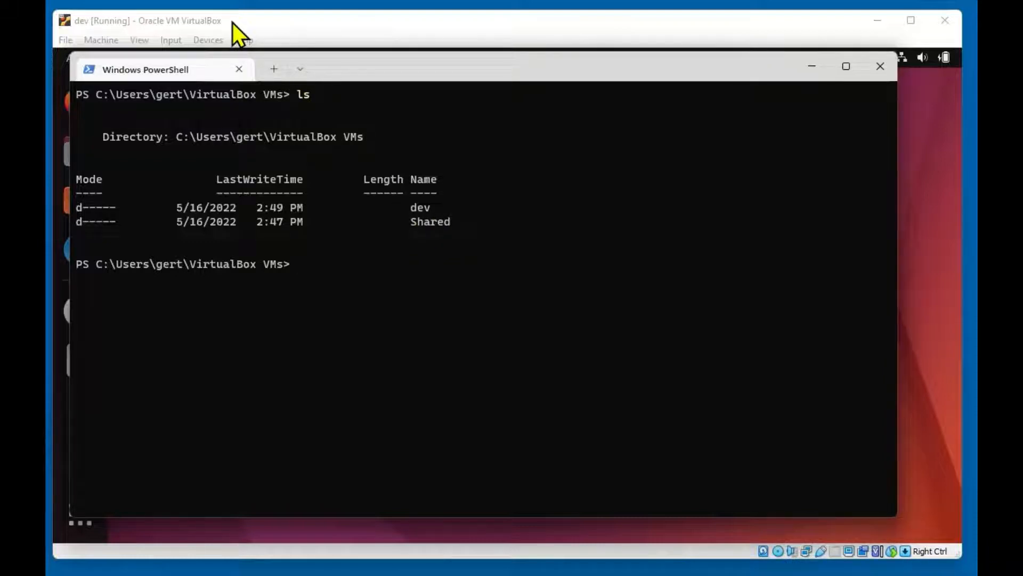
Open the VM's Shared Folders settings and start adding a new share
left_click(809, 66)
left_click(209, 42)
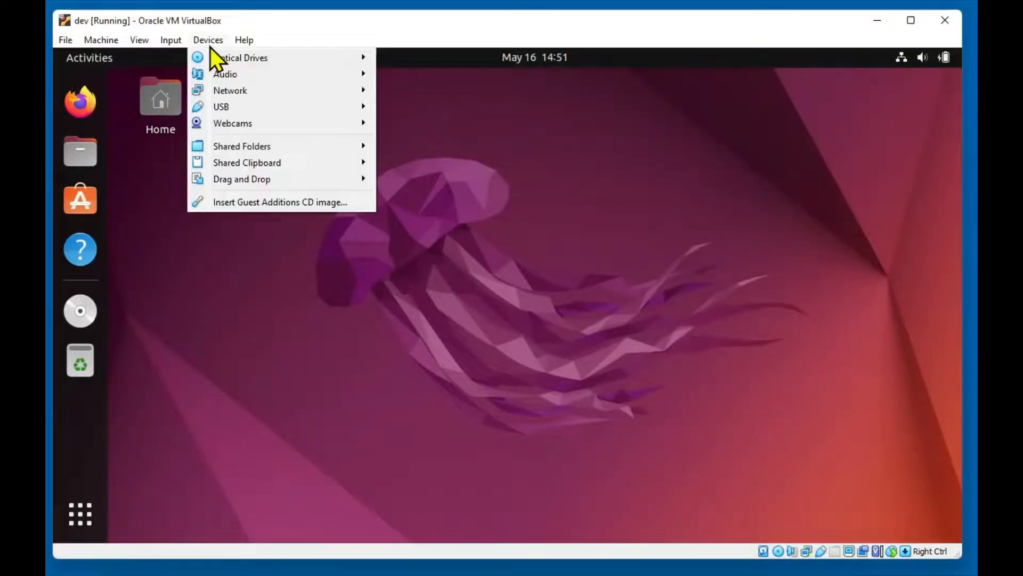
mouse_move(253, 143)
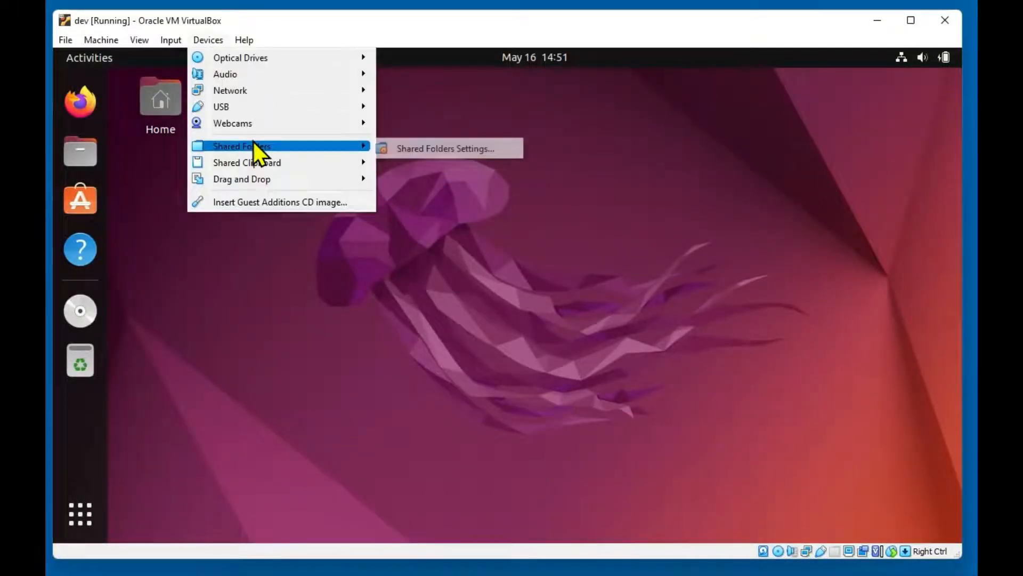
left_click(459, 148)
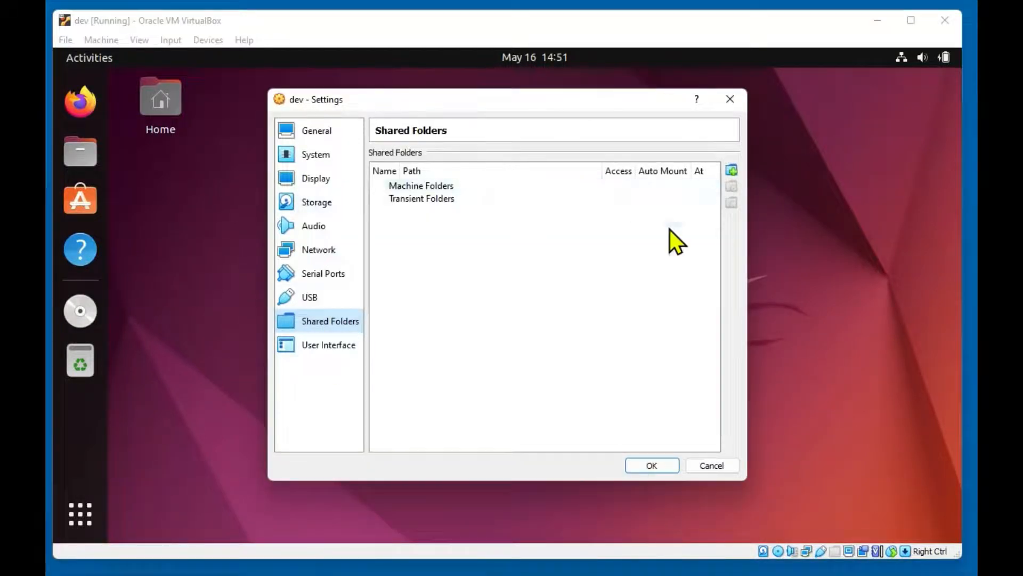
left_click(731, 171)
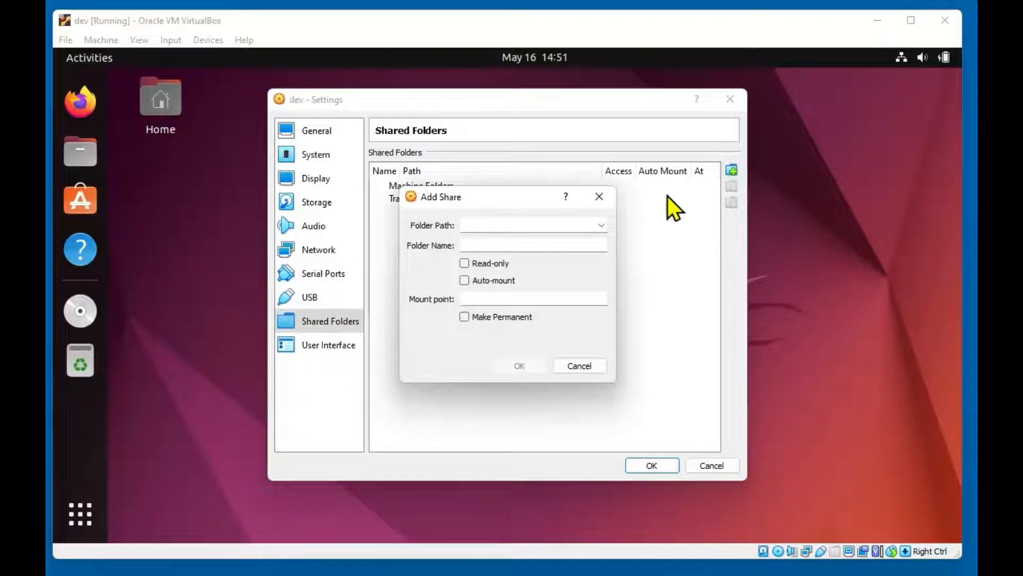
Browse to VirtualBox VMs\Shared on the host and select it as the folder path
left_click(600, 225)
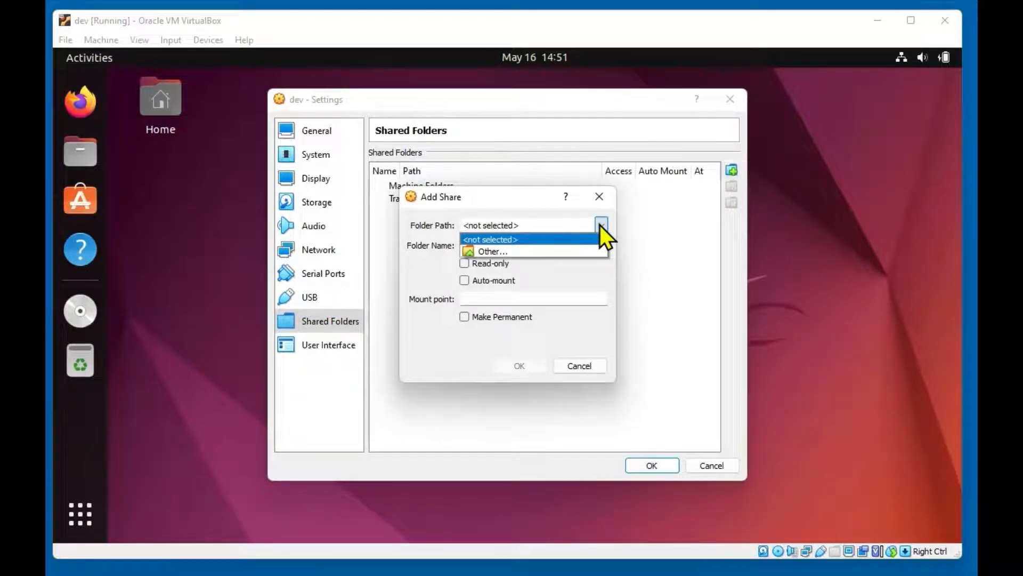
left_click(533, 251)
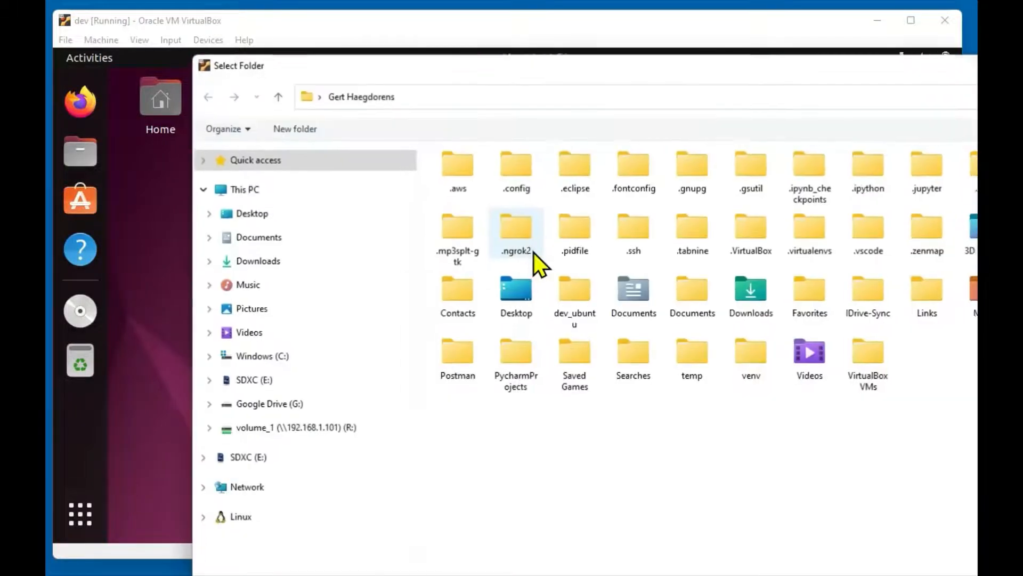
double_click(871, 352)
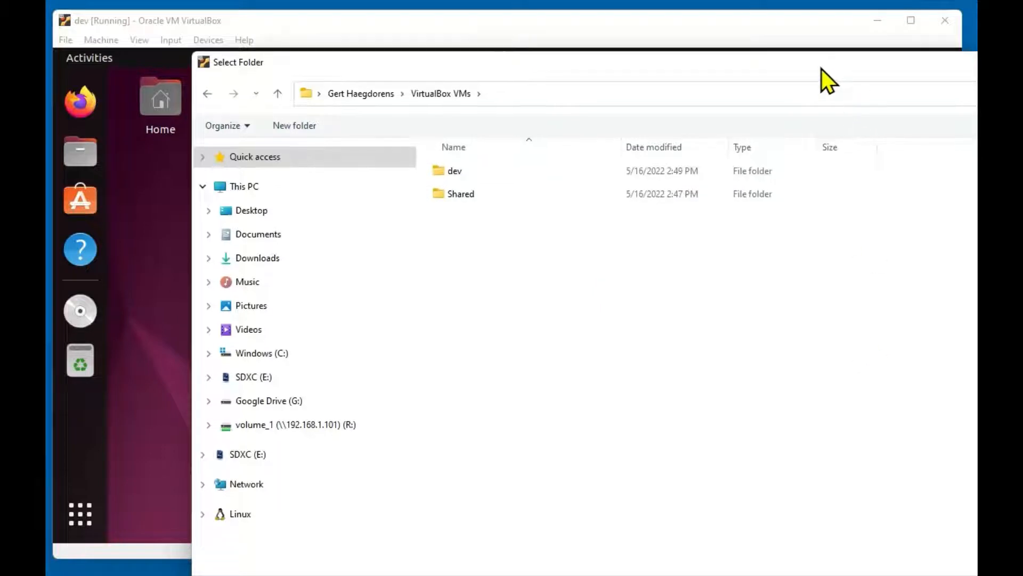
left_click_drag(820, 68, 775, 48)
double_click(412, 176)
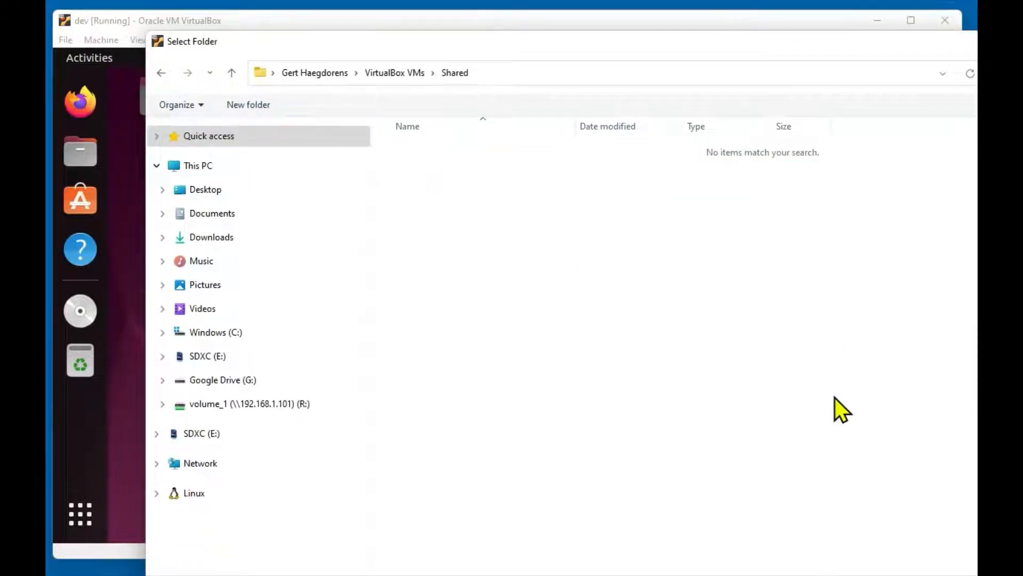
left_click_drag(978, 575, 951, 551)
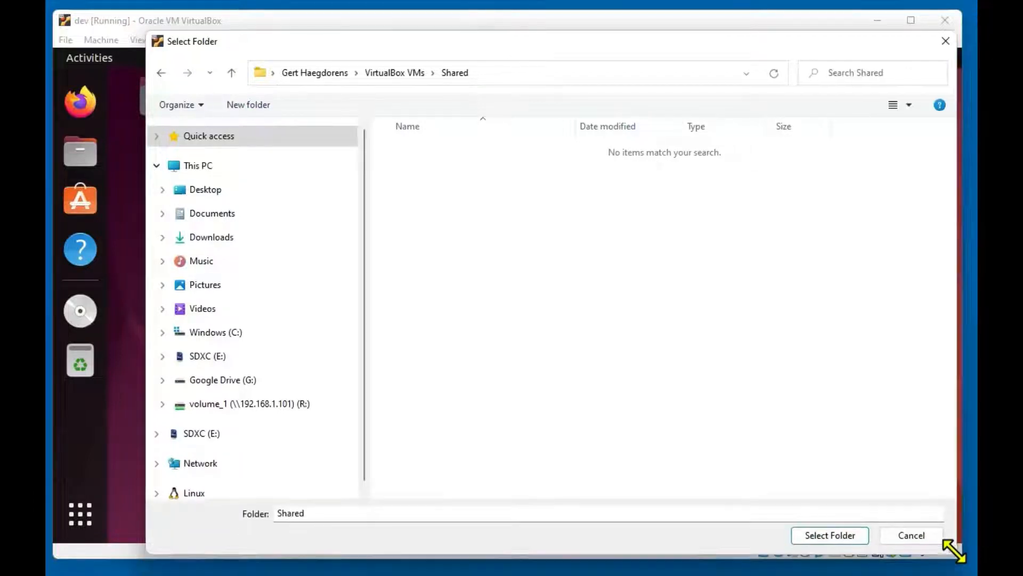
left_click(811, 535)
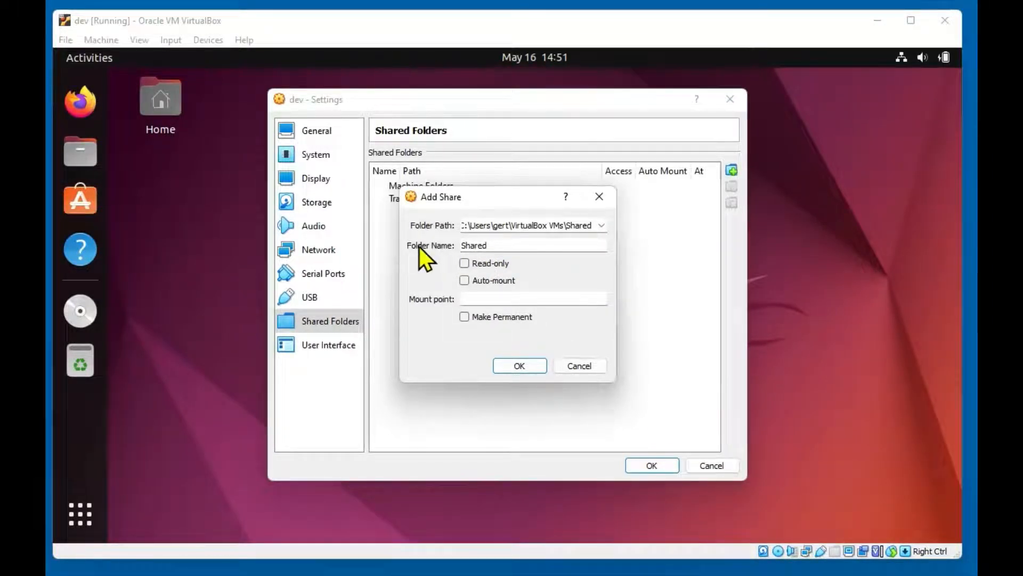
Set the mount point to 'host', leave Auto-mount and Make Permanent unchecked, and add the share
left_click(471, 297)
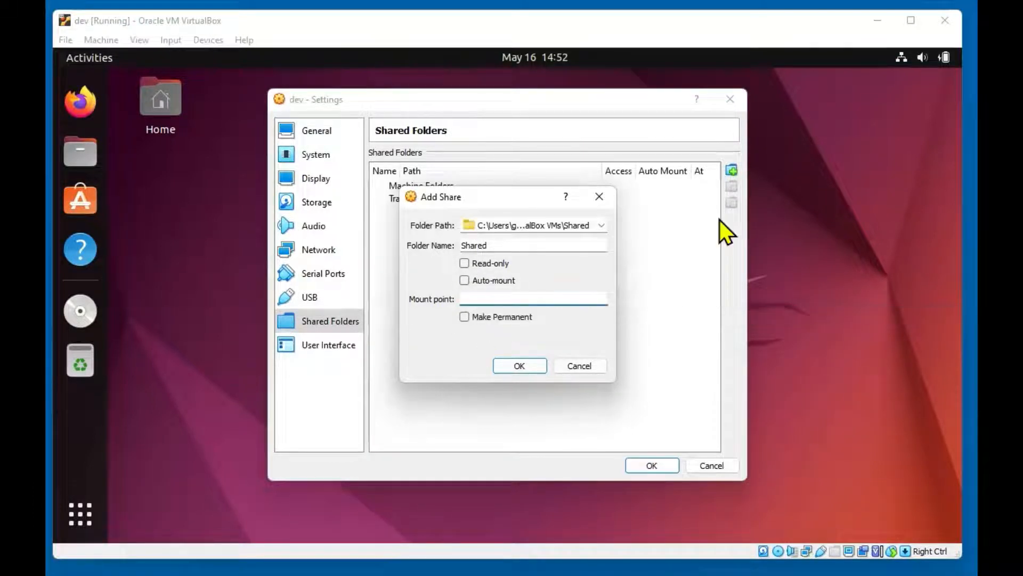
type("host")
left_click(464, 280)
left_click(464, 316)
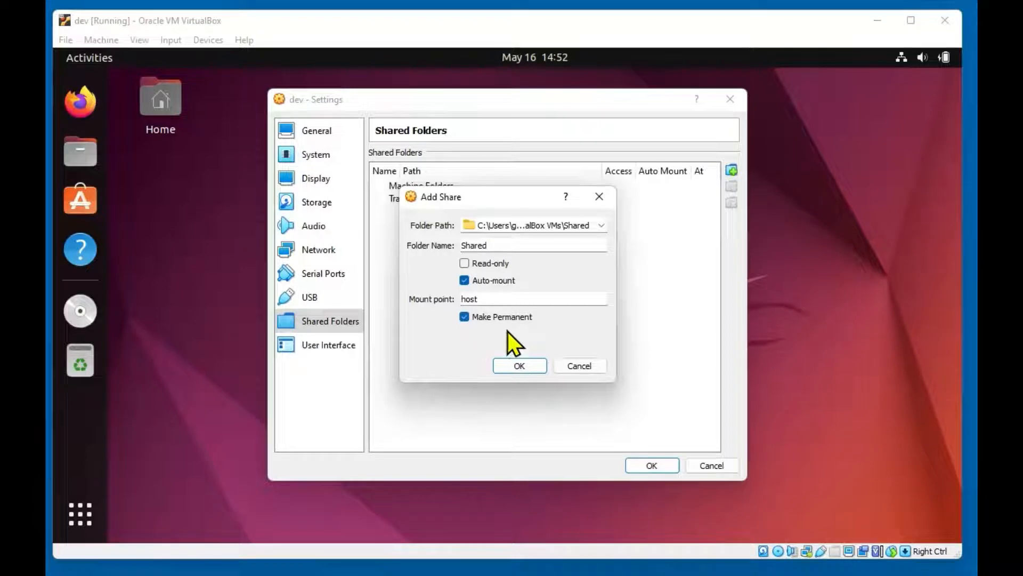
left_click(464, 281)
left_click(463, 317)
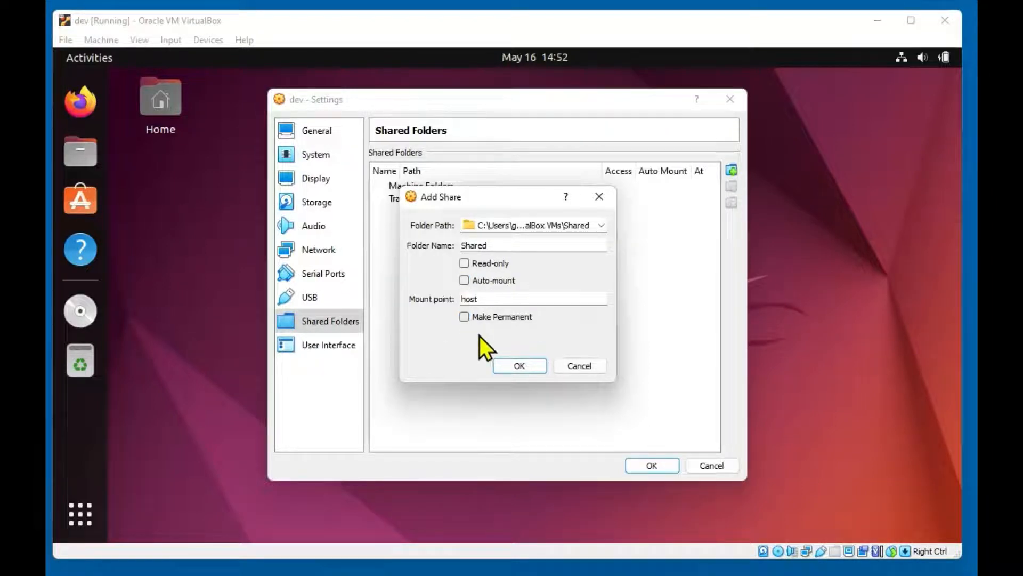
left_click(511, 366)
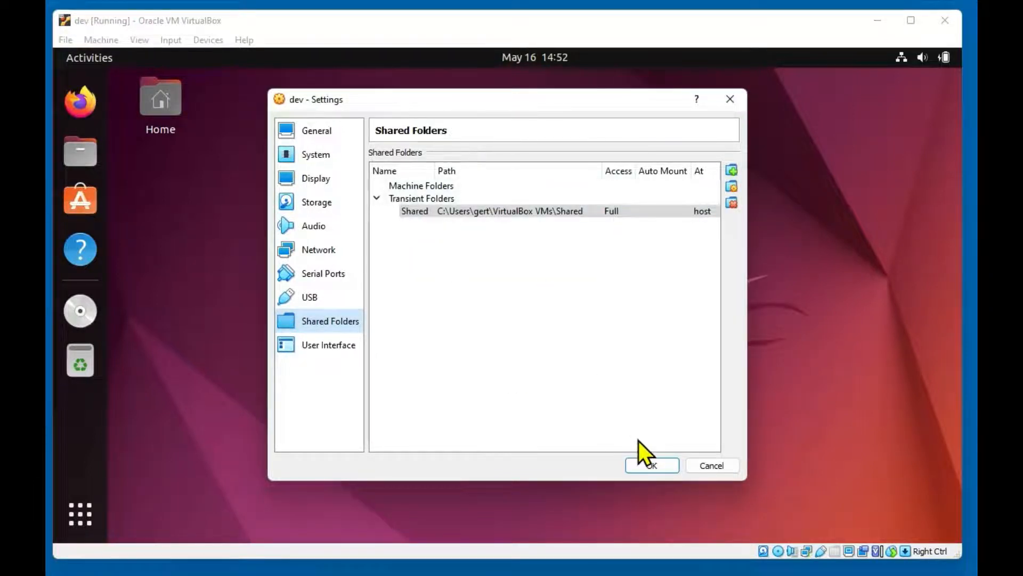
Edit the Shared share to make it permanent, toggling the Auto-mount option
double_click(641, 212)
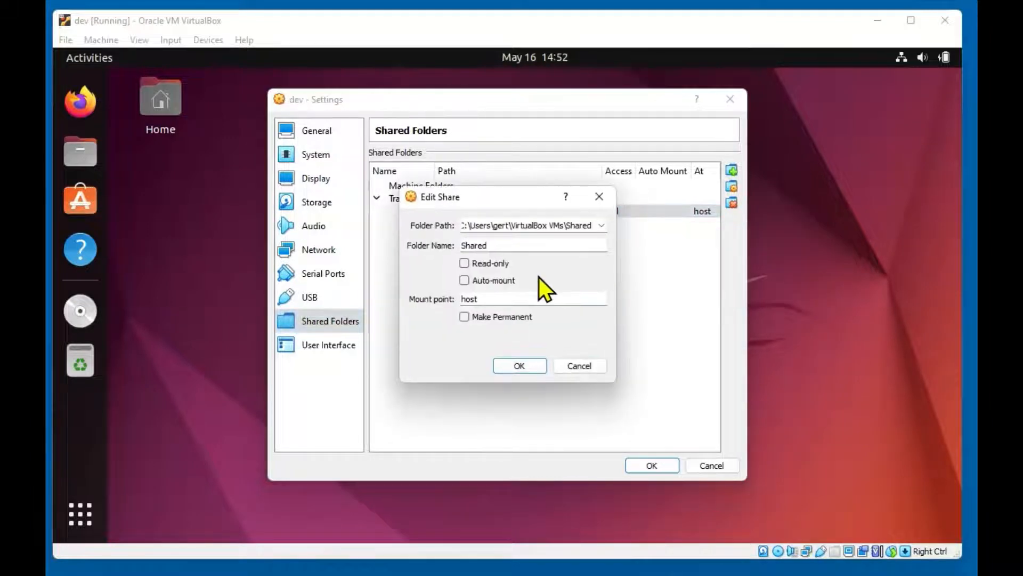
left_click(463, 278)
left_click(466, 318)
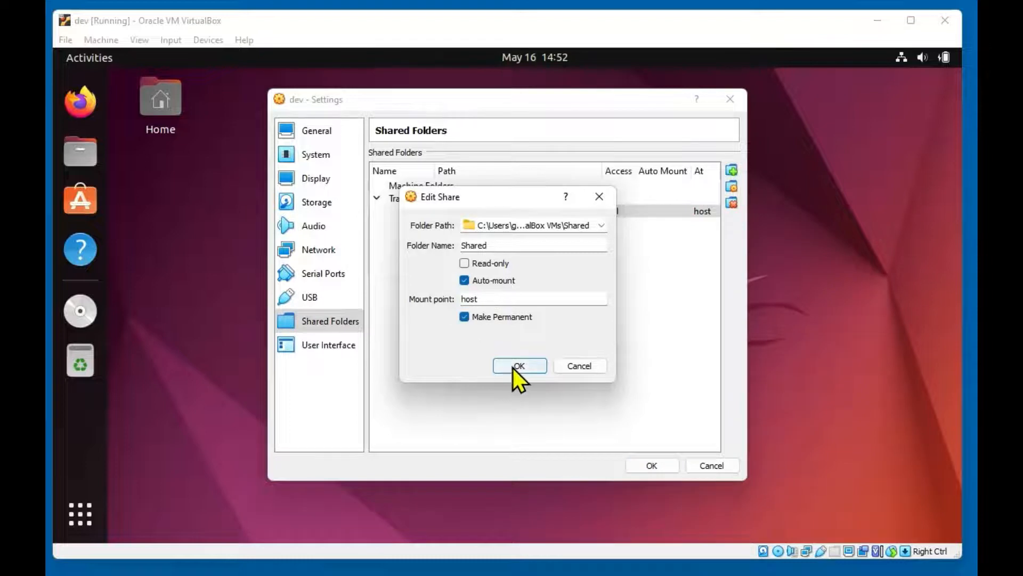
left_click(517, 366)
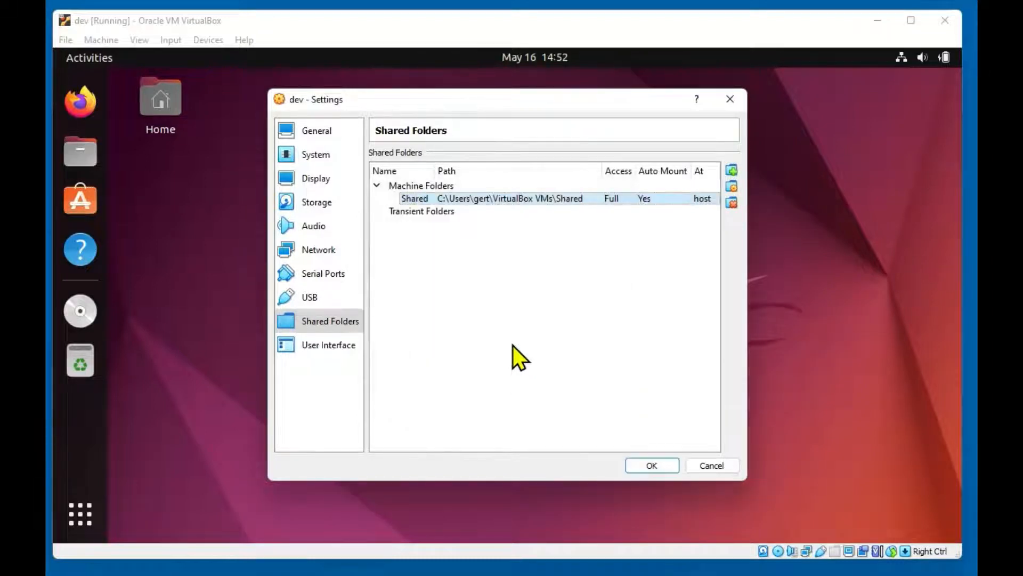
double_click(581, 202)
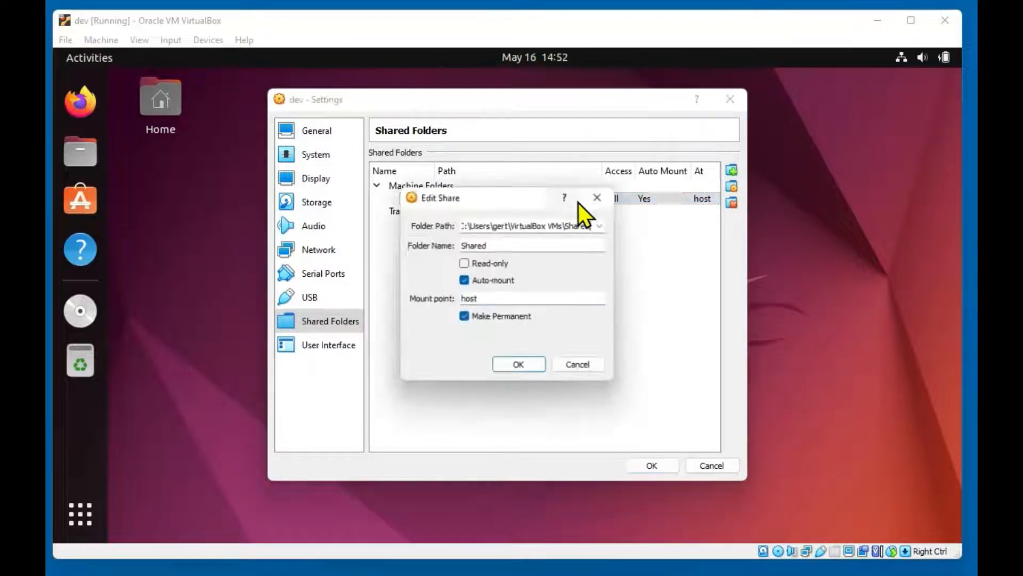
left_click(464, 280)
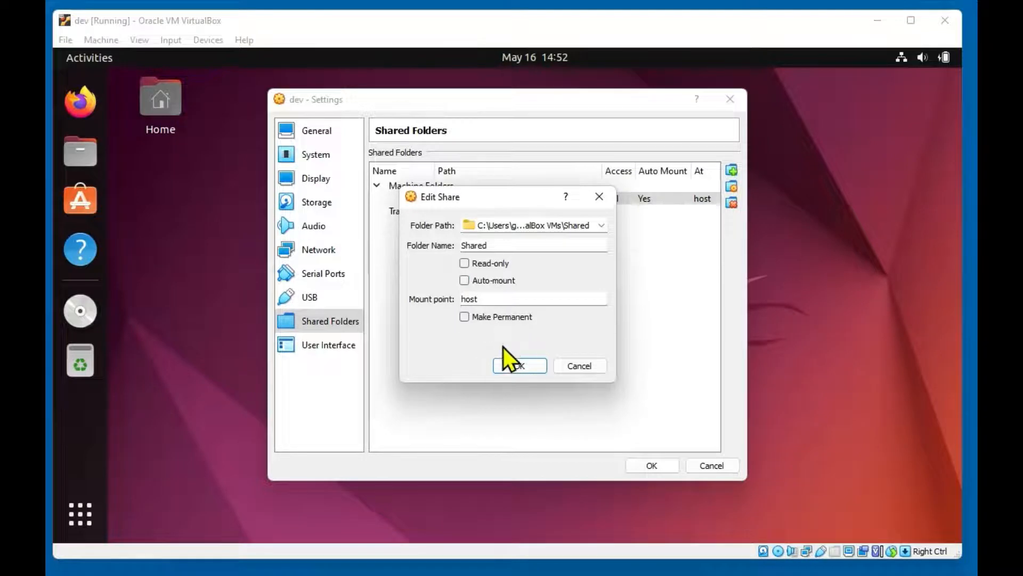
left_click(507, 361)
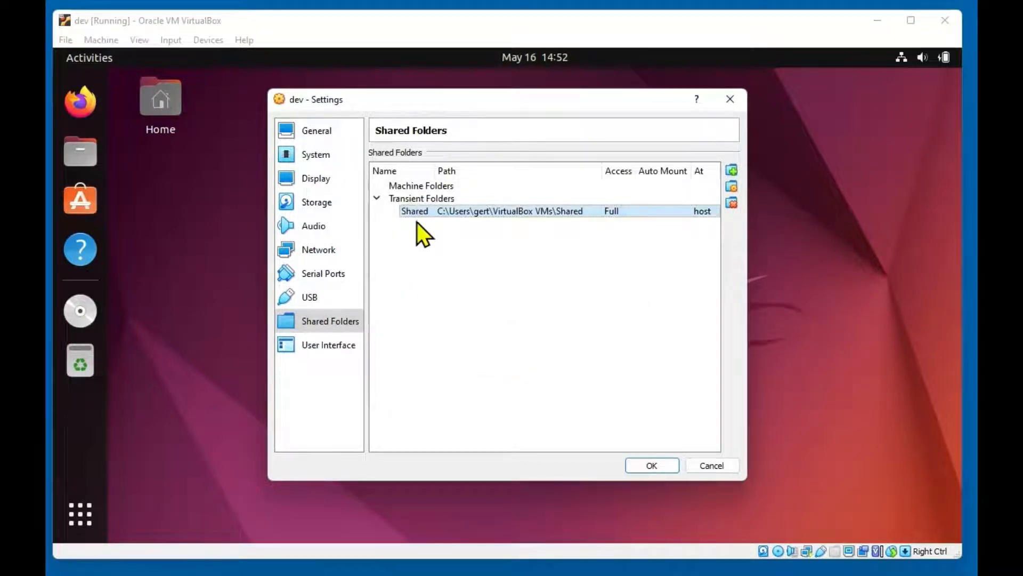
Finalize Shared as a permanent machine folder without auto-mount and save the shared folder settings
double_click(434, 211)
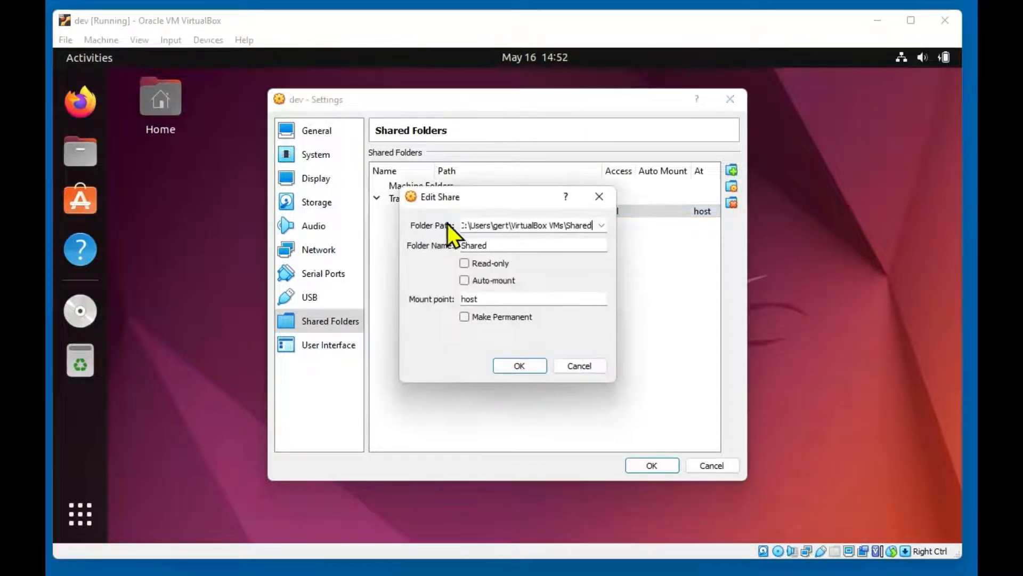
left_click(472, 279)
left_click(514, 368)
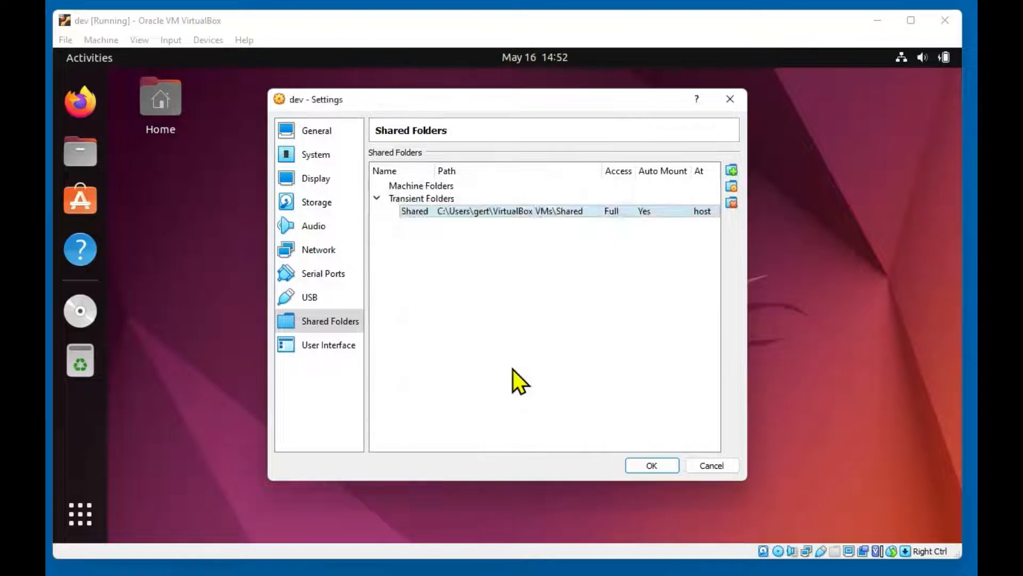
double_click(438, 213)
left_click(466, 318)
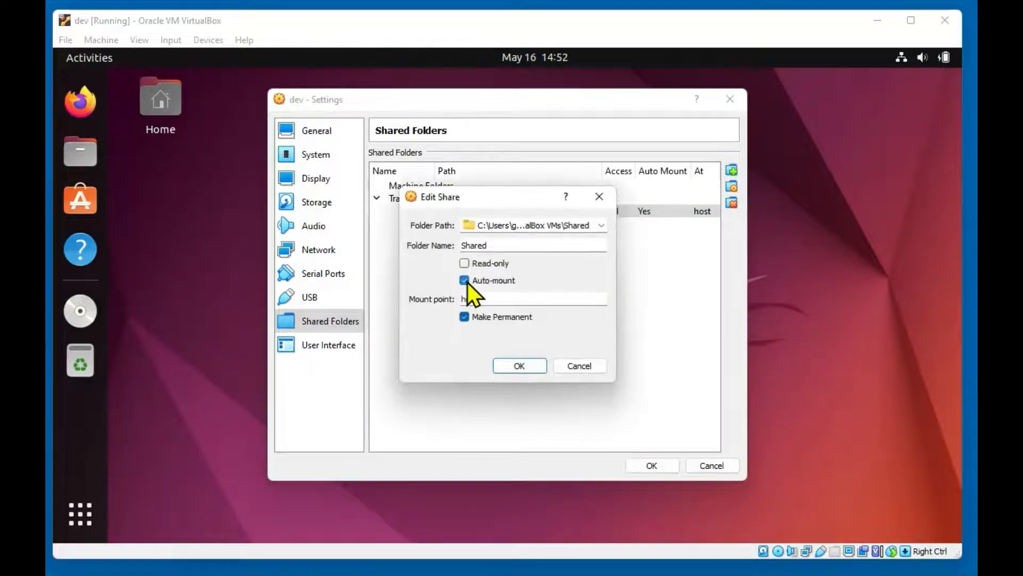
left_click(465, 280)
left_click(516, 368)
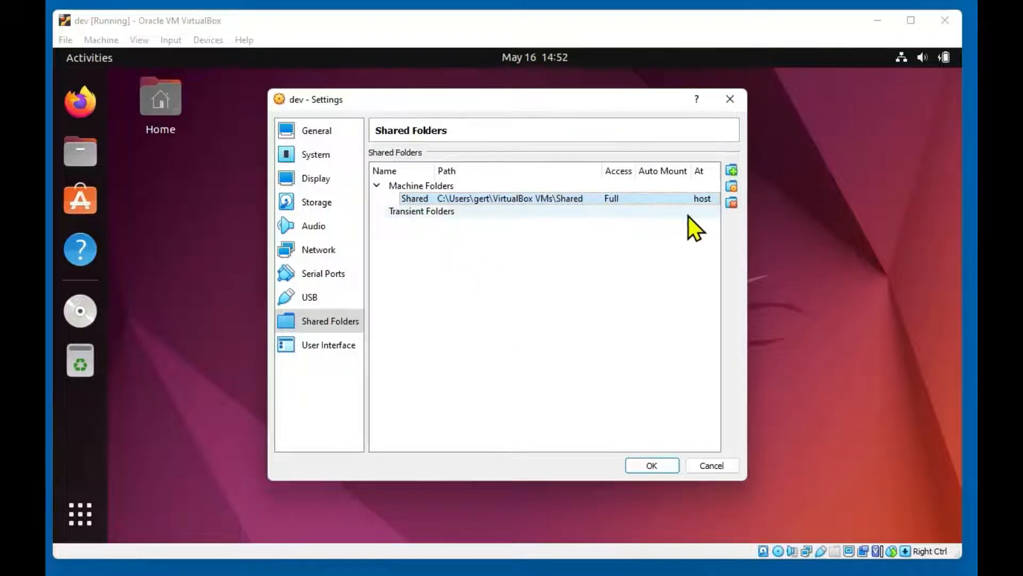
left_click(652, 465)
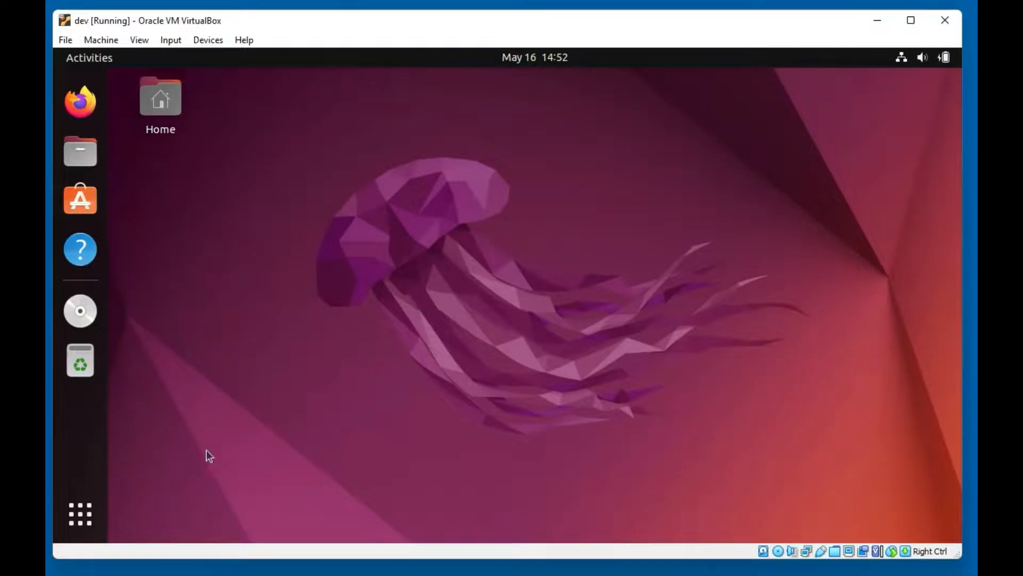
Launch Terminal in the Ubuntu guest by searching 'terminal'
left_click(100, 510)
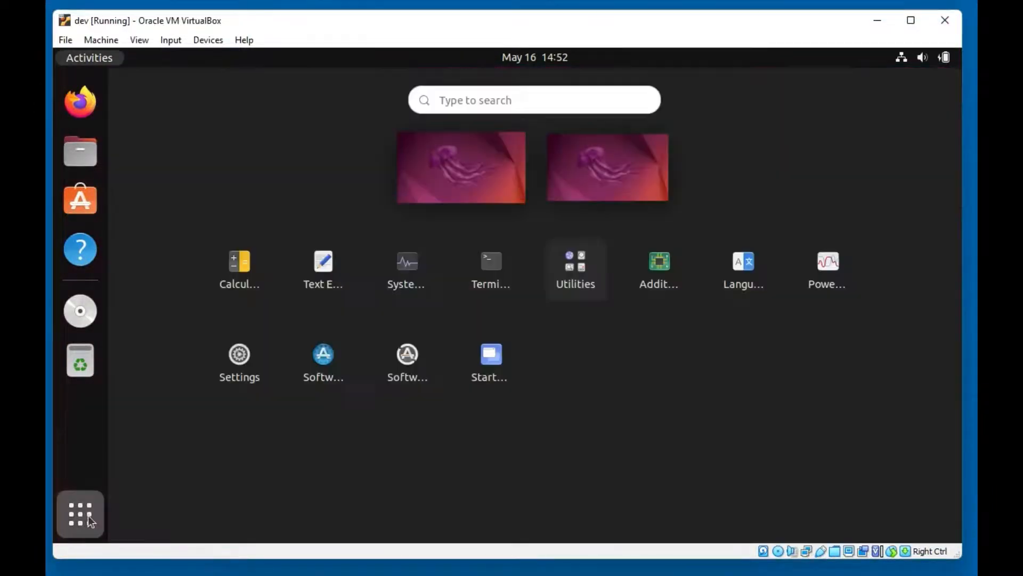
left_click(495, 100)
type("termi")
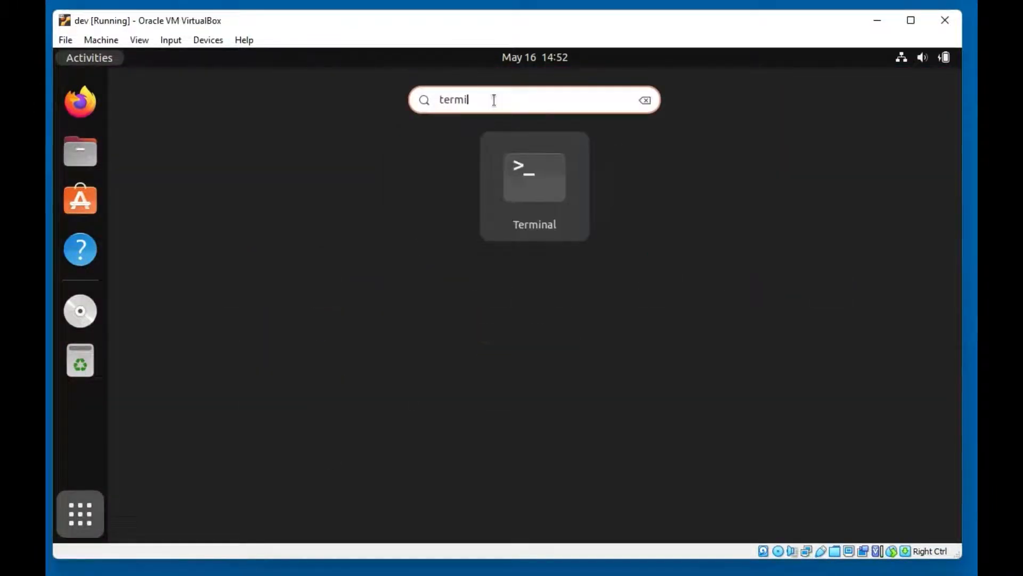
type("nal")
key("Return")
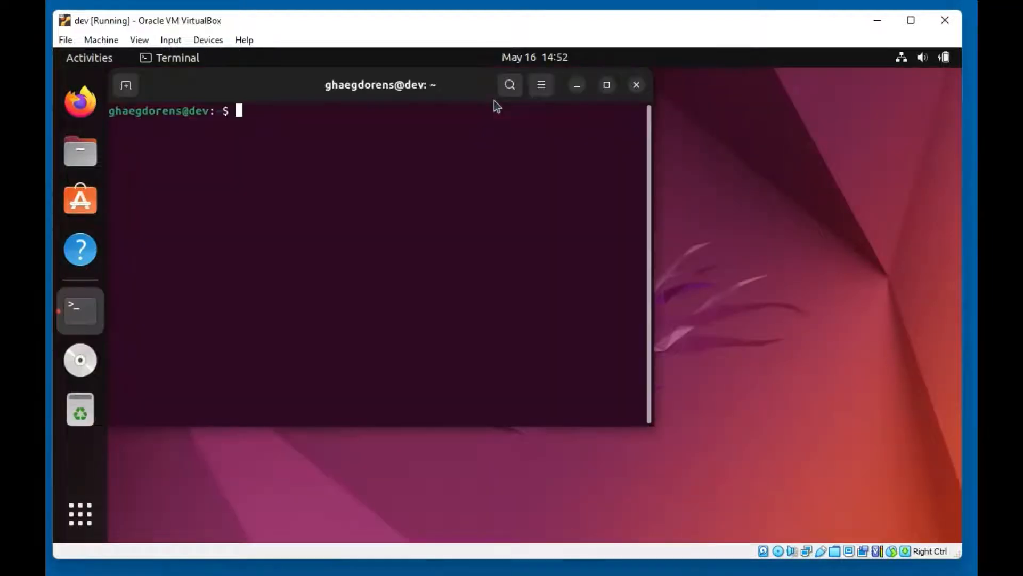
left_click_drag(308, 78, 455, 131)
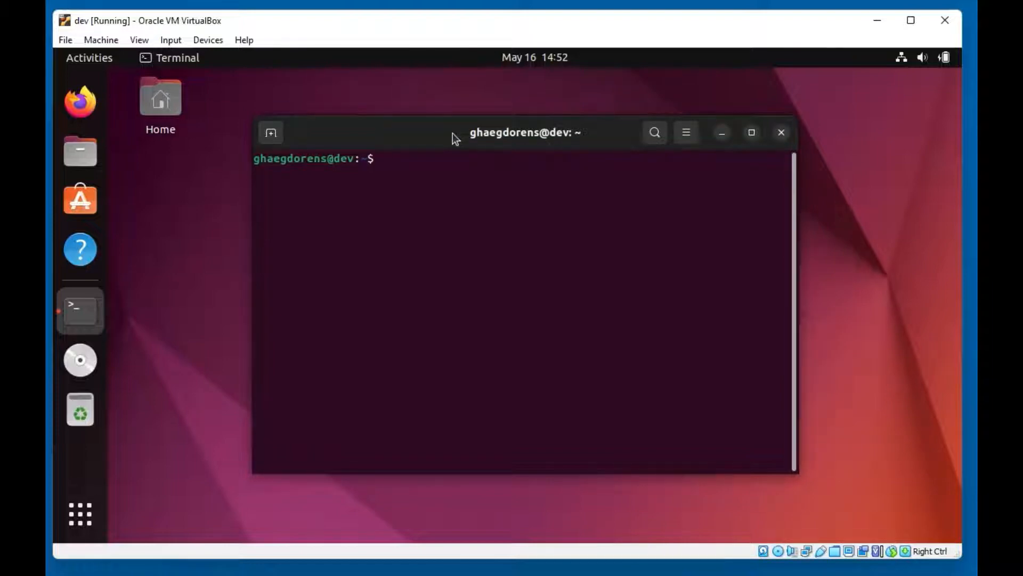
List the home folder with ls and begin typing a mkdir command
type("ls")
key("Return")
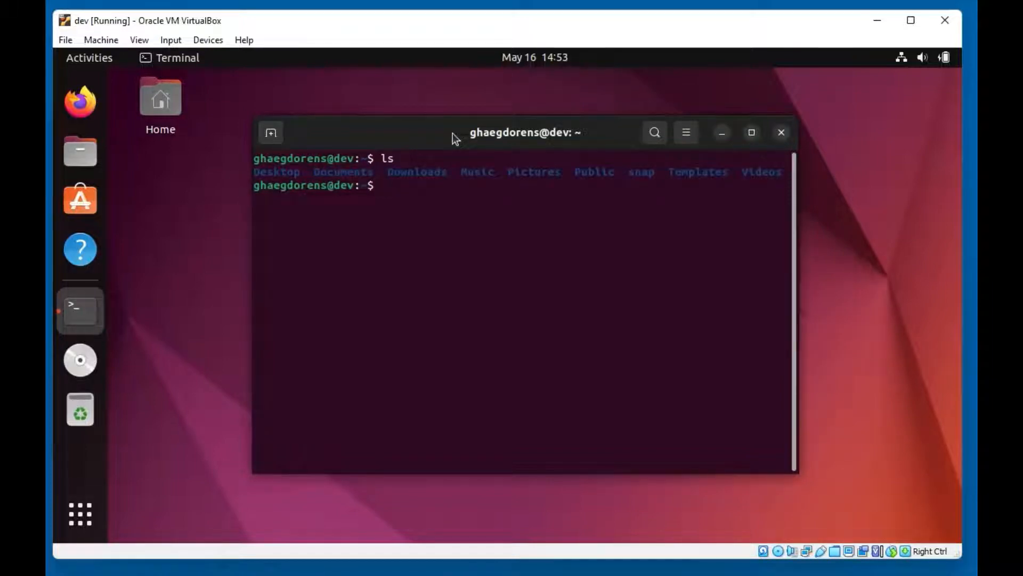
type("mkdir")
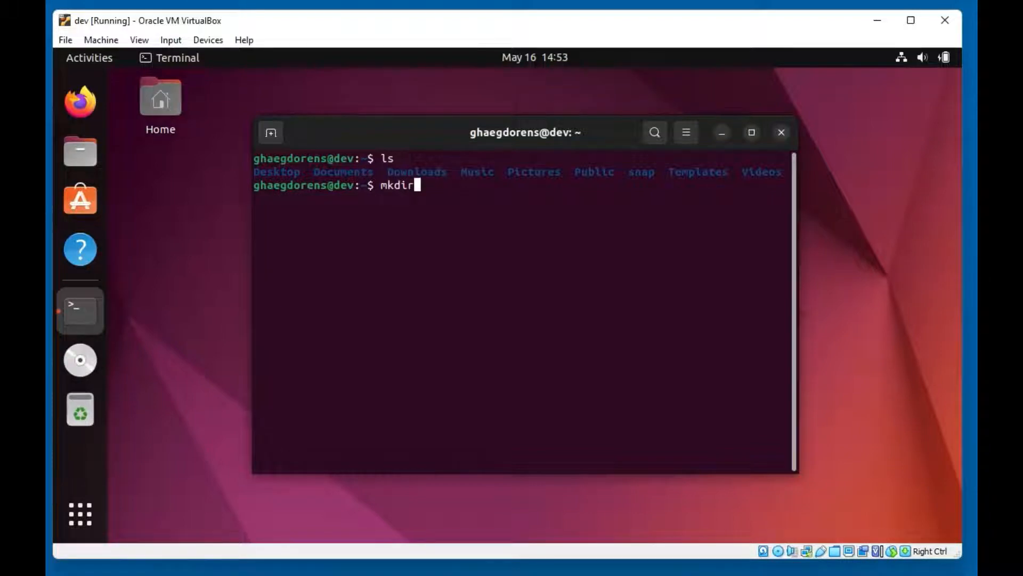
In the host's PowerShell, select the Shared folder name and path, then return to the guest
key("alt+Tab")
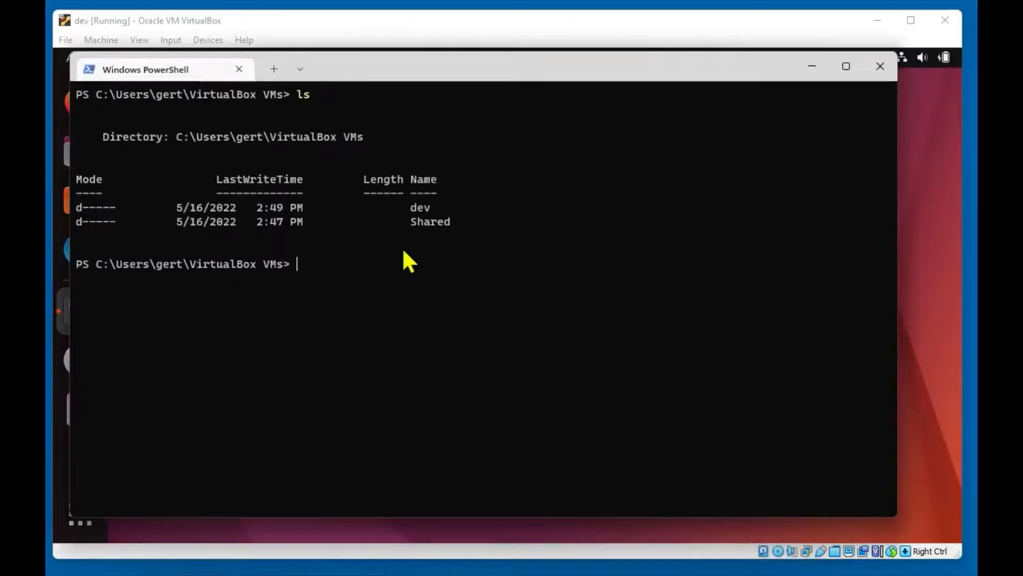
double_click(414, 221)
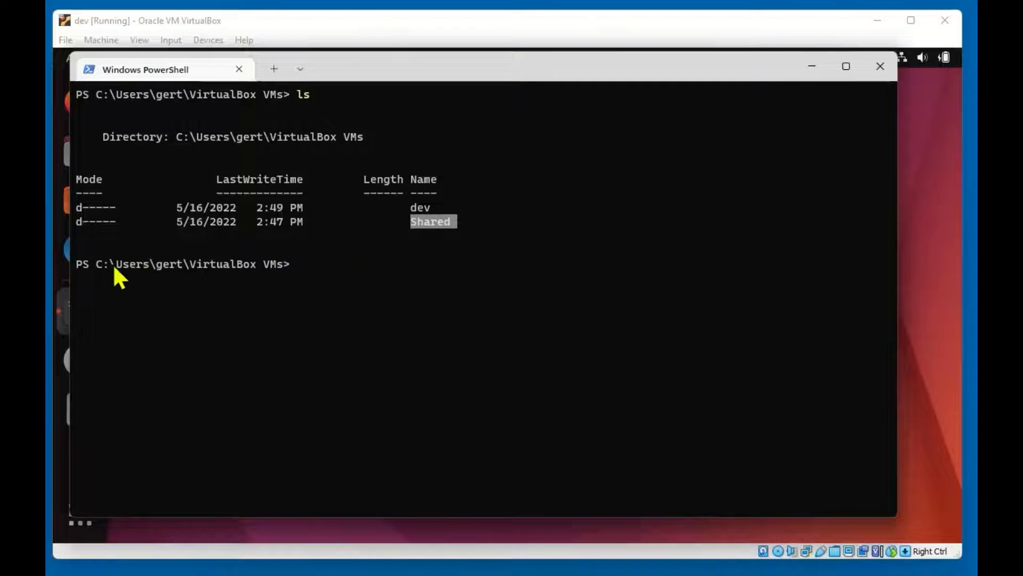
left_click_drag(94, 266, 286, 269)
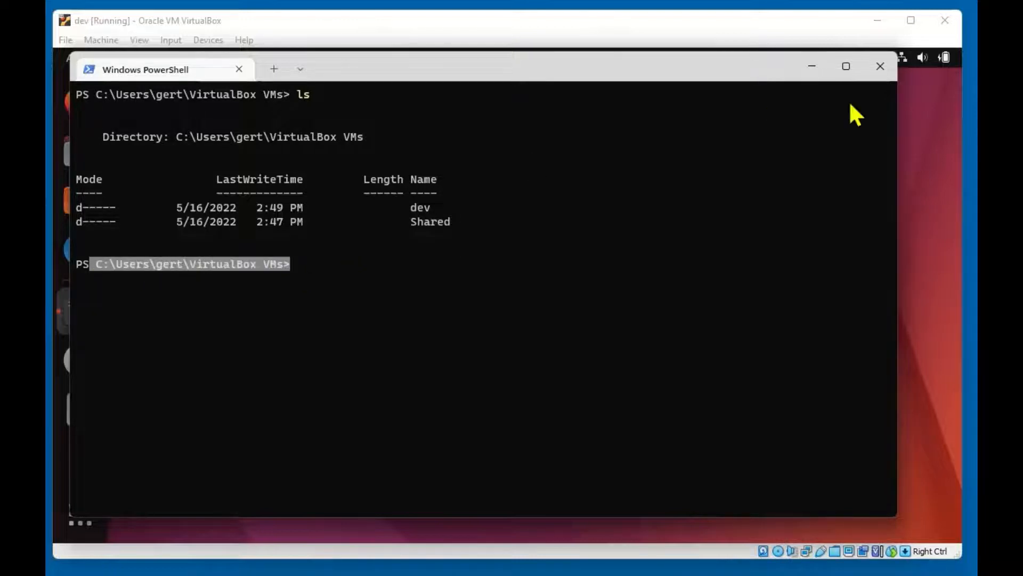
left_click(812, 66)
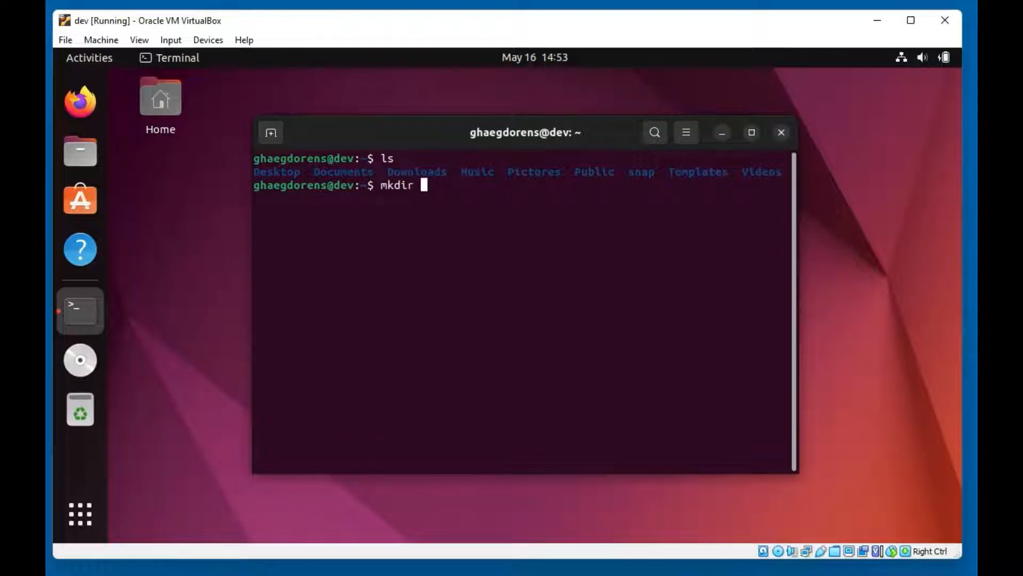
Create the folder with 'mkdir Shared' and run 'sudo nano /etc/fstab'
type("Shared")
key("Return")
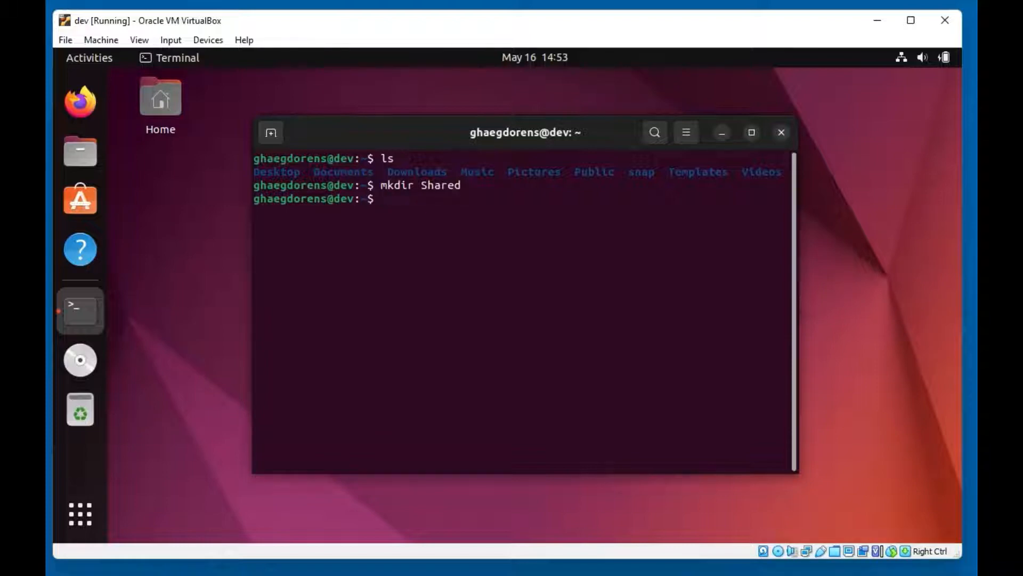
type("sudo nano /etc/")
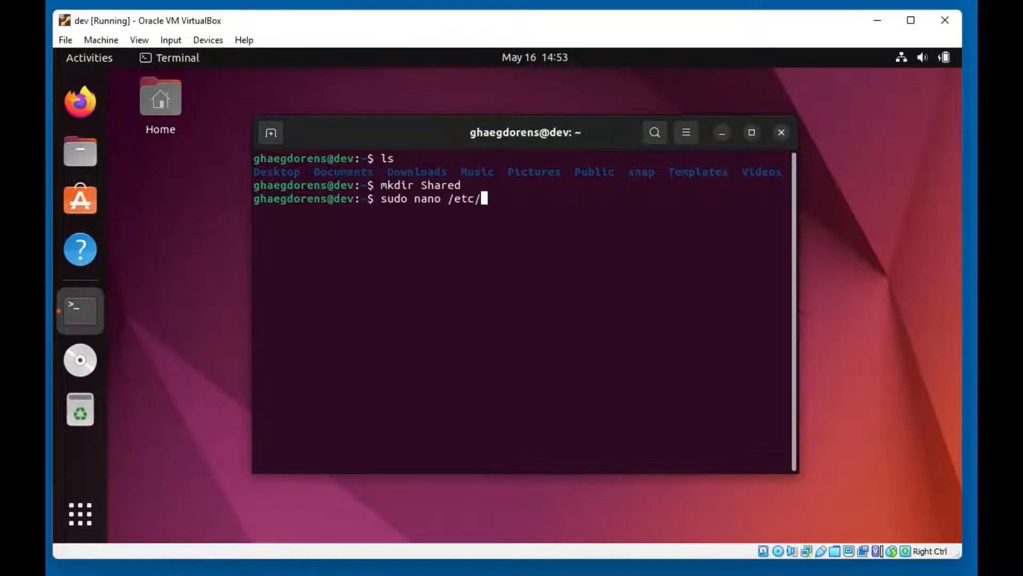
type("fstab")
key("Return")
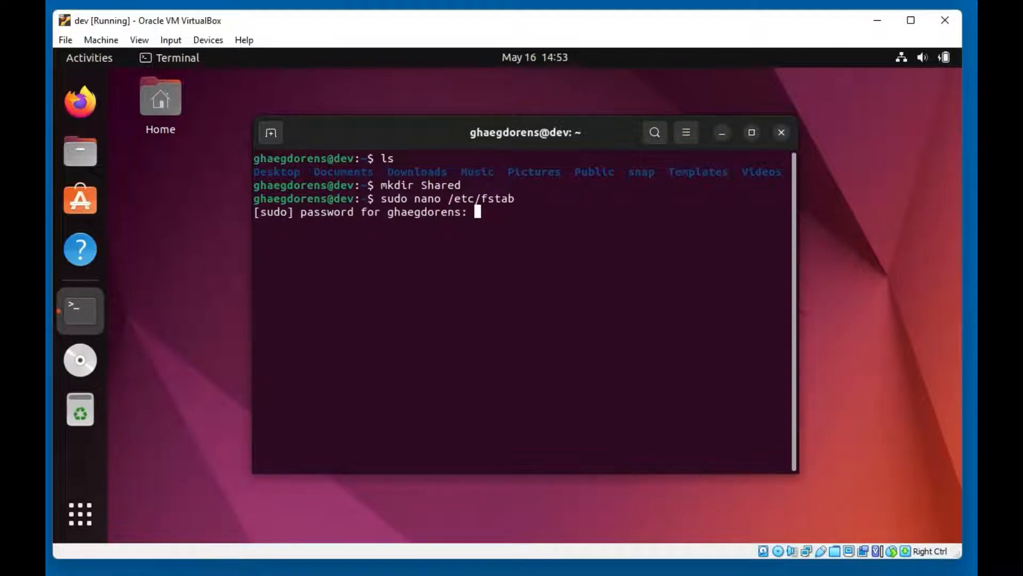
Submit the sudo password to open /etc/fstab and enlarge the terminal window
key("Return")
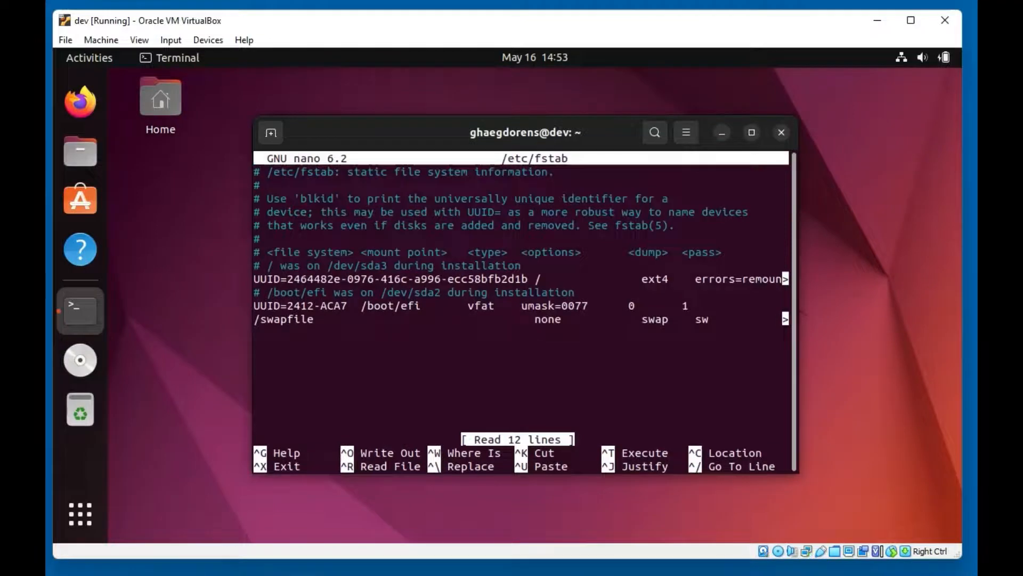
left_click_drag(430, 133, 349, 90)
left_click_drag(714, 426, 922, 495)
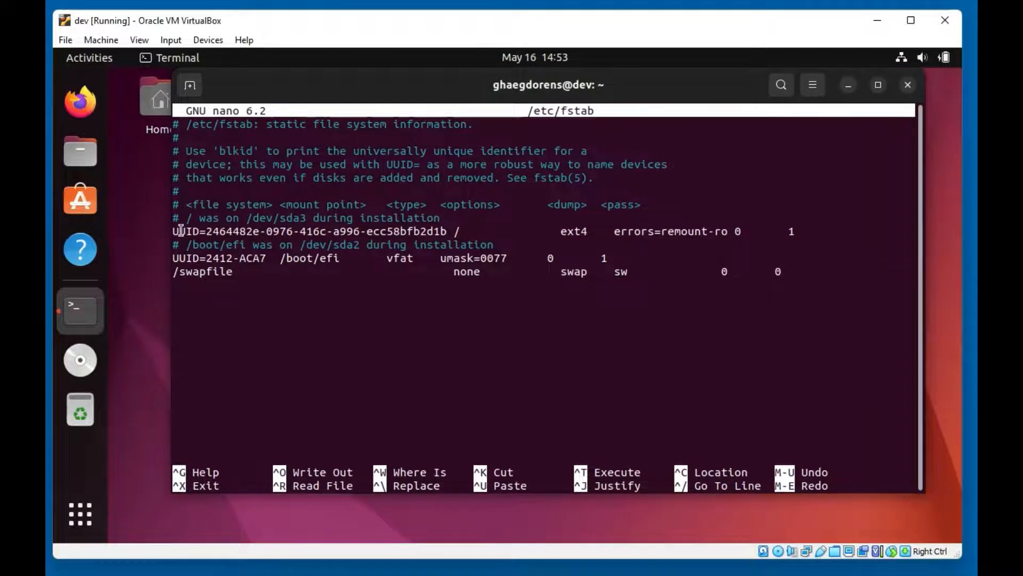
left_click_drag(185, 231, 699, 279)
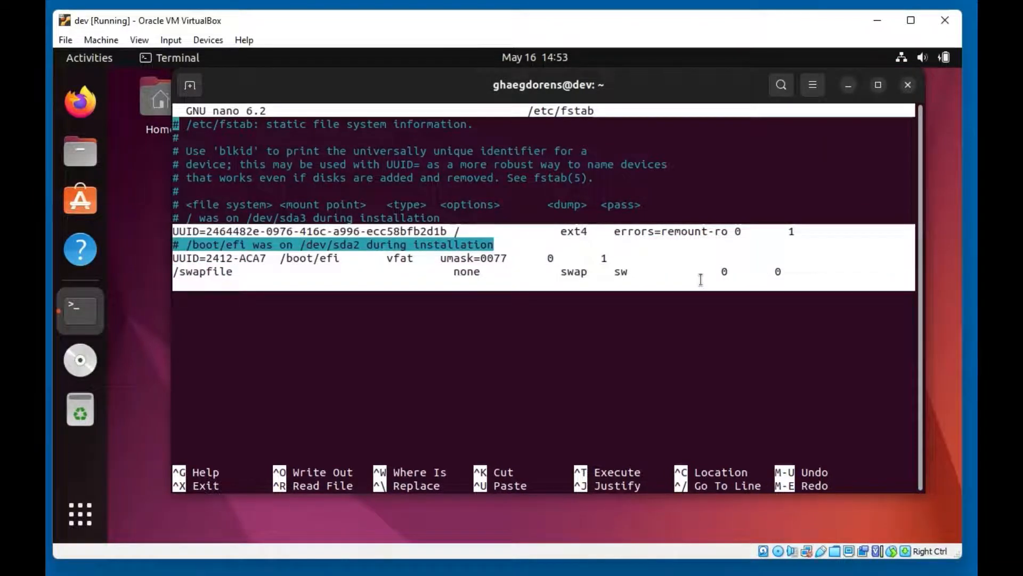
left_click(345, 338)
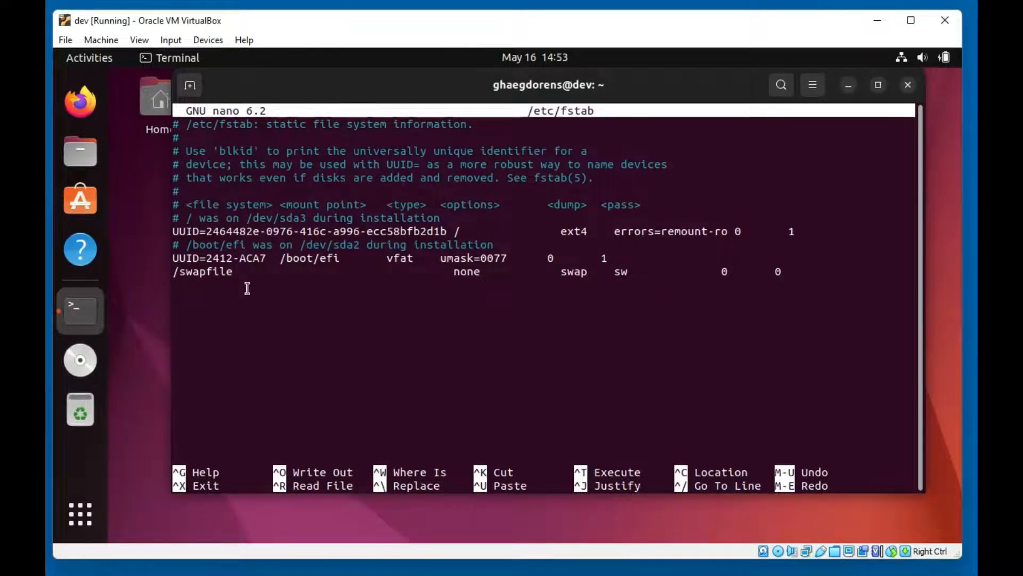
Below /swapfile, start a new line with SHARED followed by the home folder's Shared path
key("Down")
key("Down")
key("Down")
key("Down")
key("Down")
key("Down")
key("Down")
key("Down")
key("Down")
key("Down")
key("Down")
key("Down")
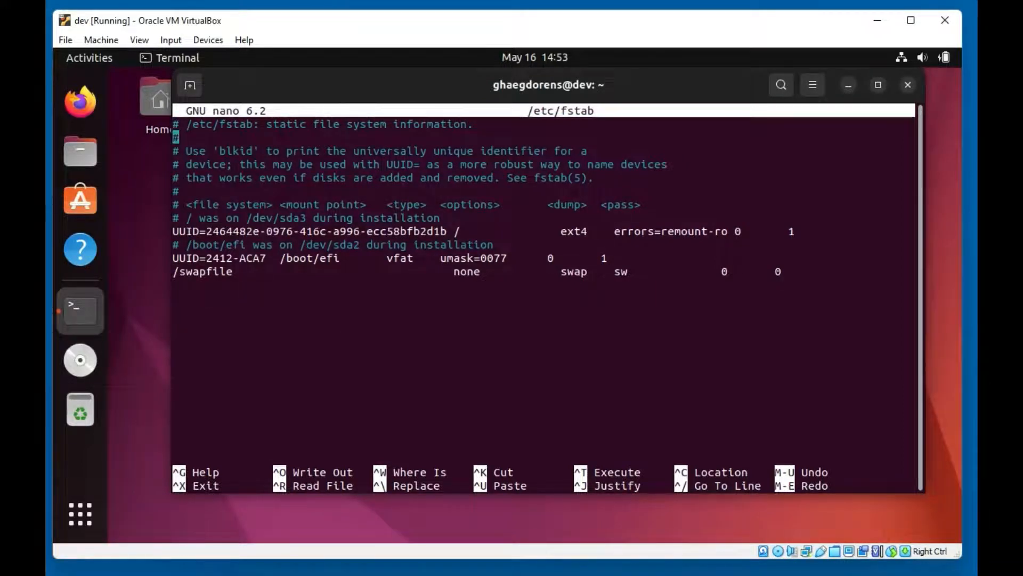
type("SHARE")
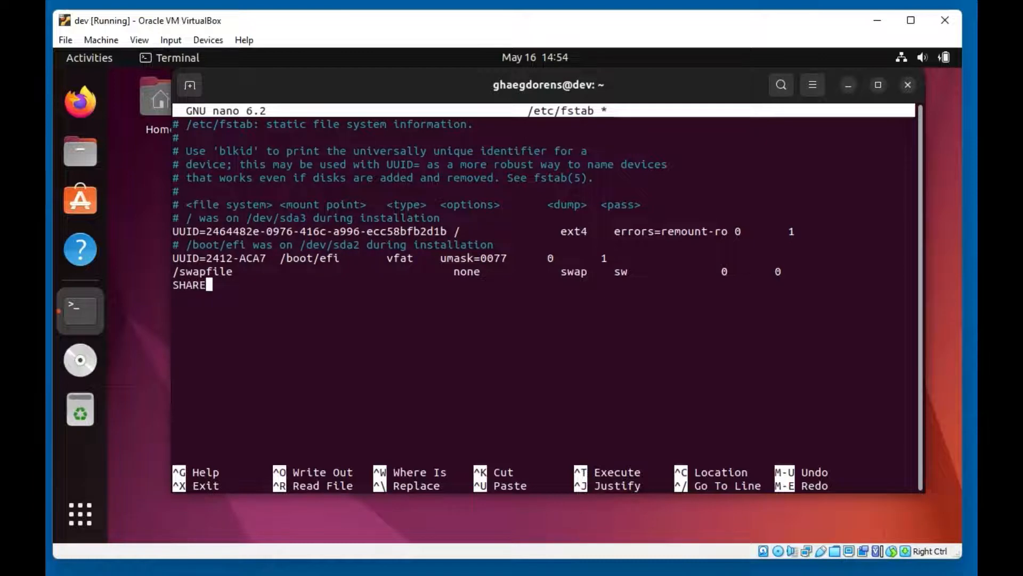
type("D /home/ghaegdo")
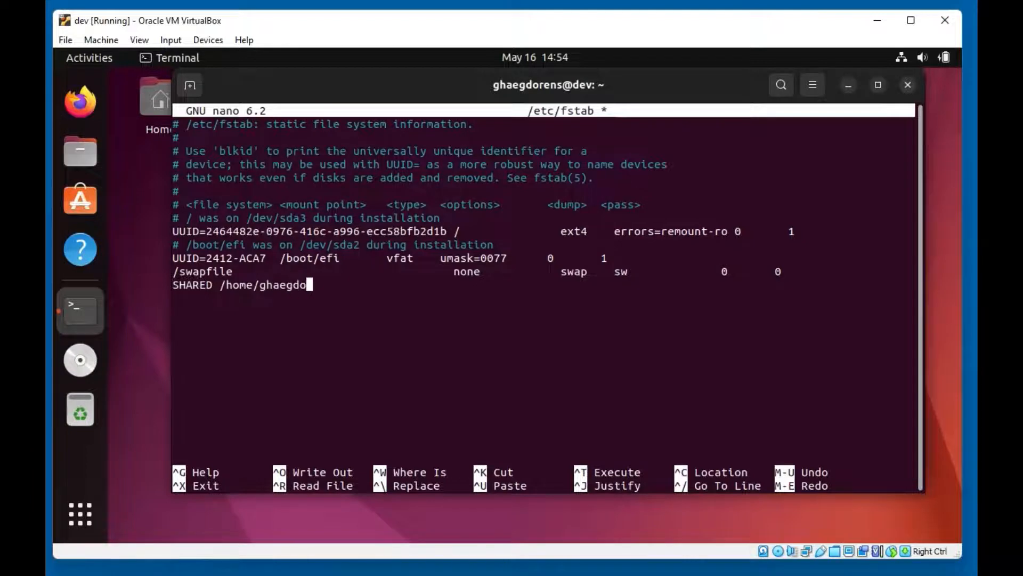
type("rens/Shared")
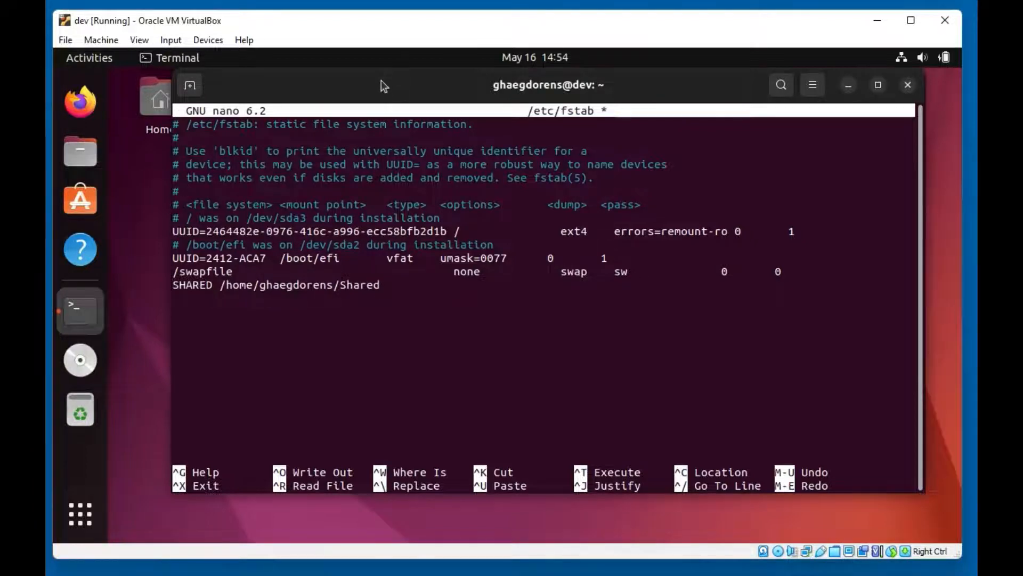
left_click_drag(382, 78, 394, 107)
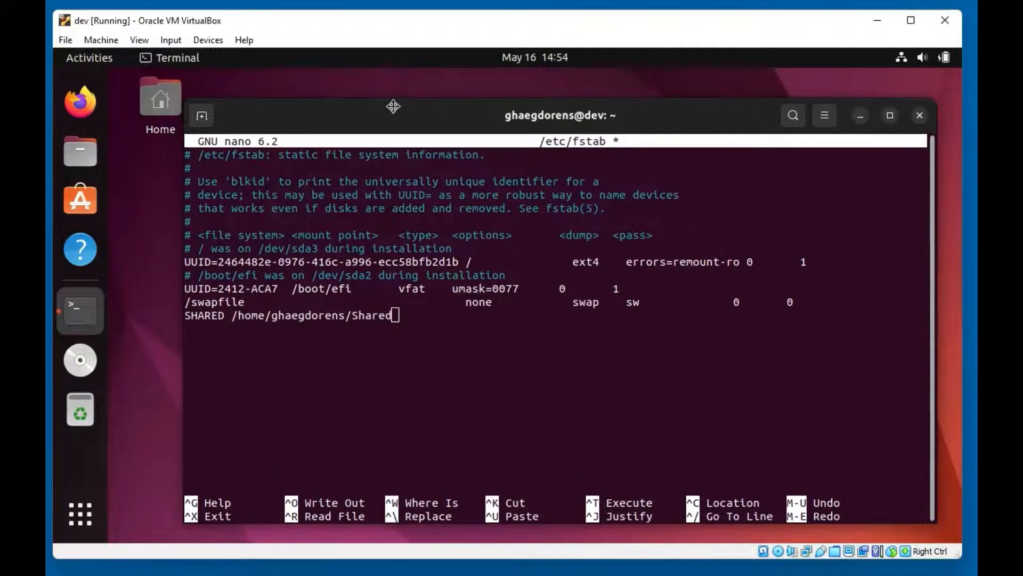
left_click(80, 514)
left_click(475, 100)
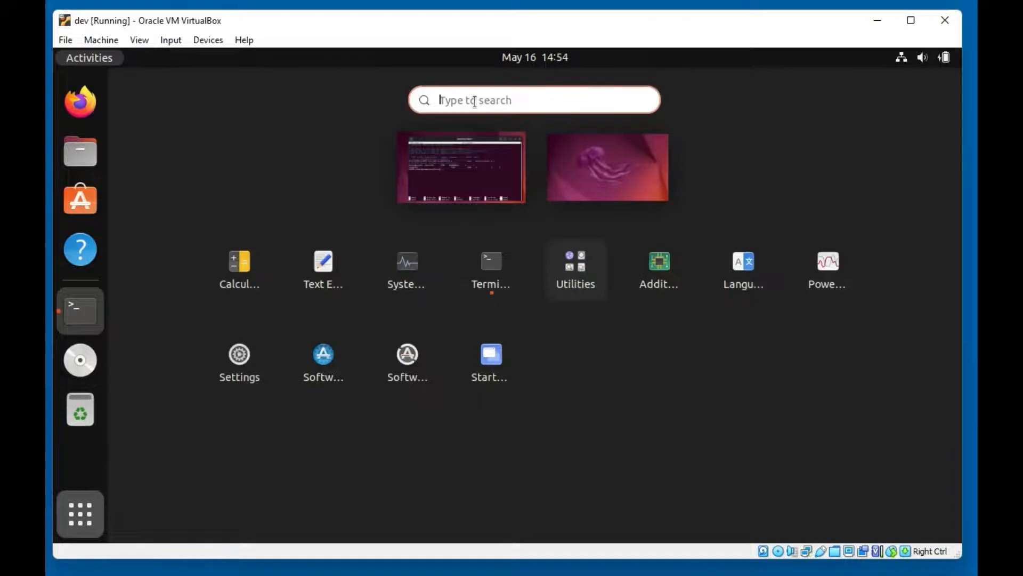
type("telrminal")
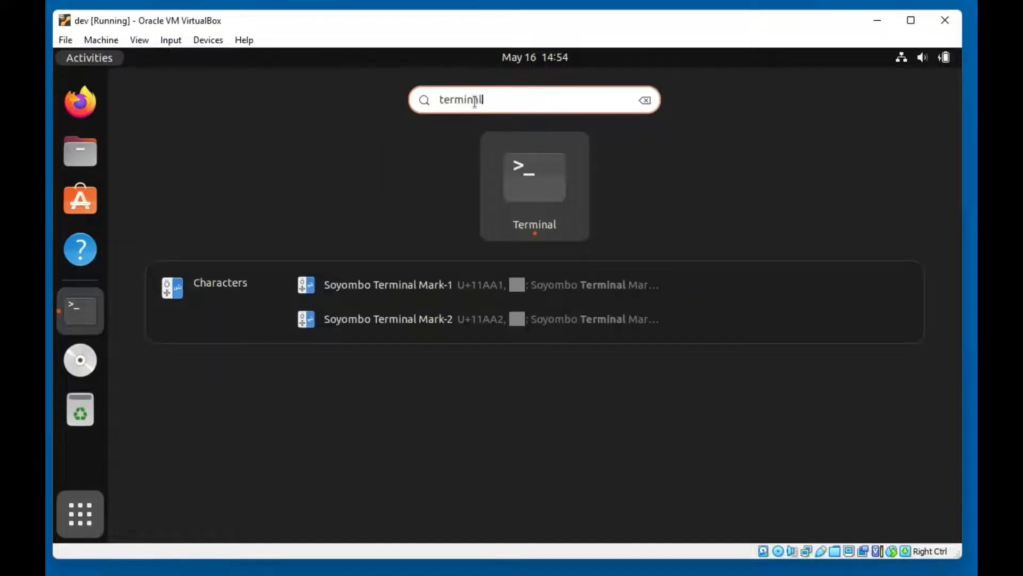
left_click(485, 224)
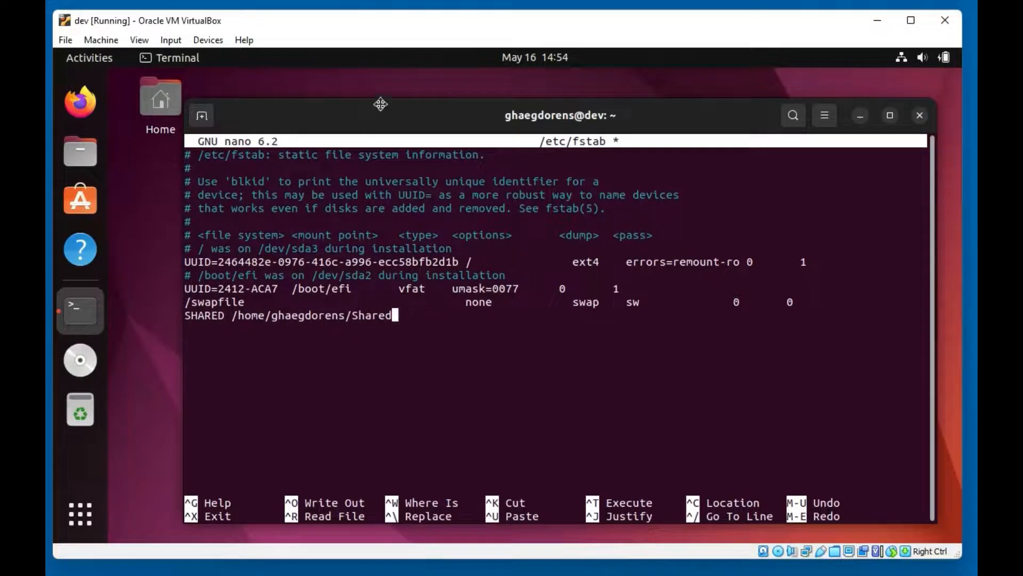
Append 'vboxsf uid=1000,gid=1000 0 0' to the SHARED fstab line
left_click_drag(366, 115, 383, 95)
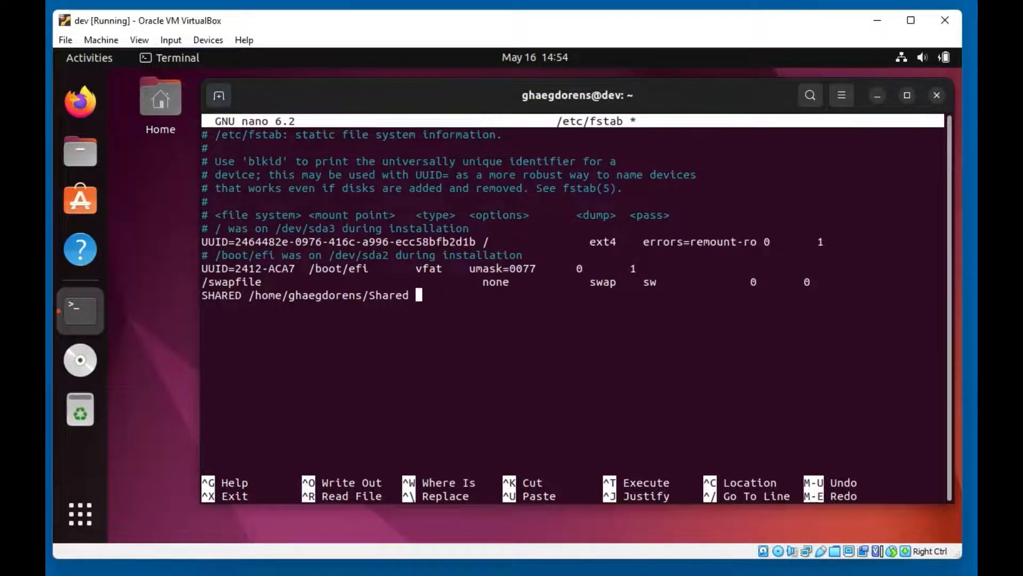
type("vboxsf ")
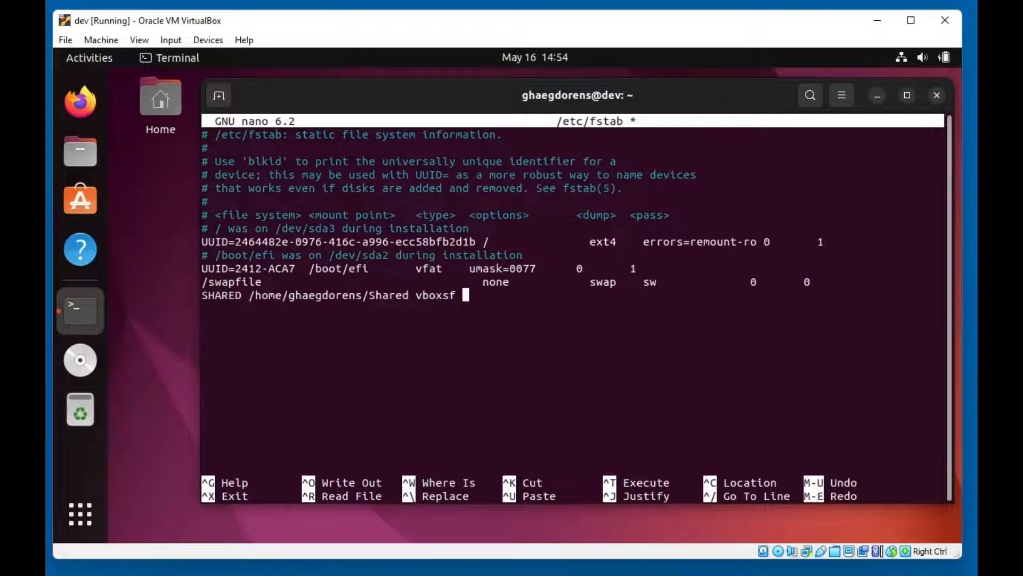
type("uid=1000:")
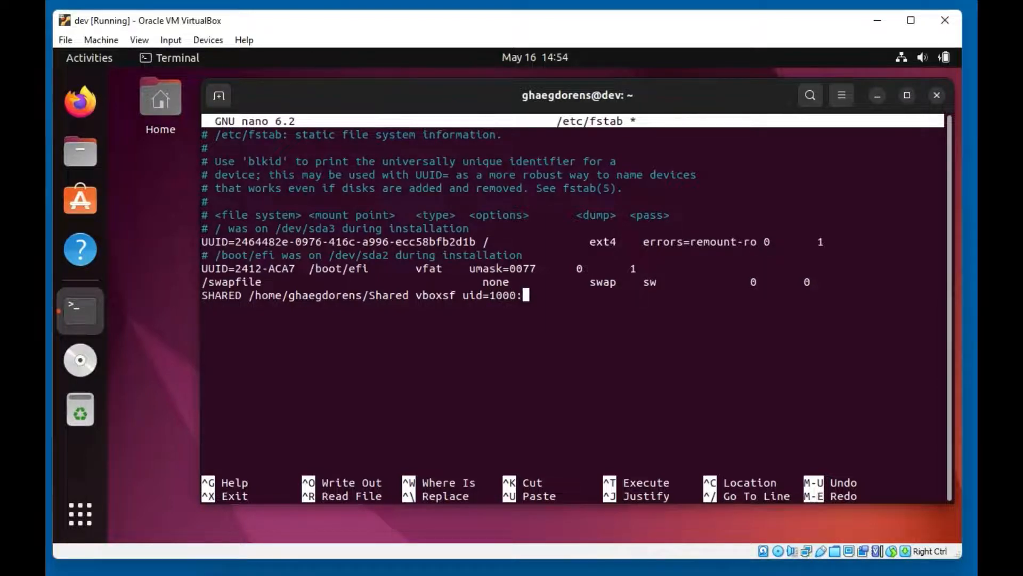
key("BackSpace")
type(",")
key("BackSpace")
type("gid")
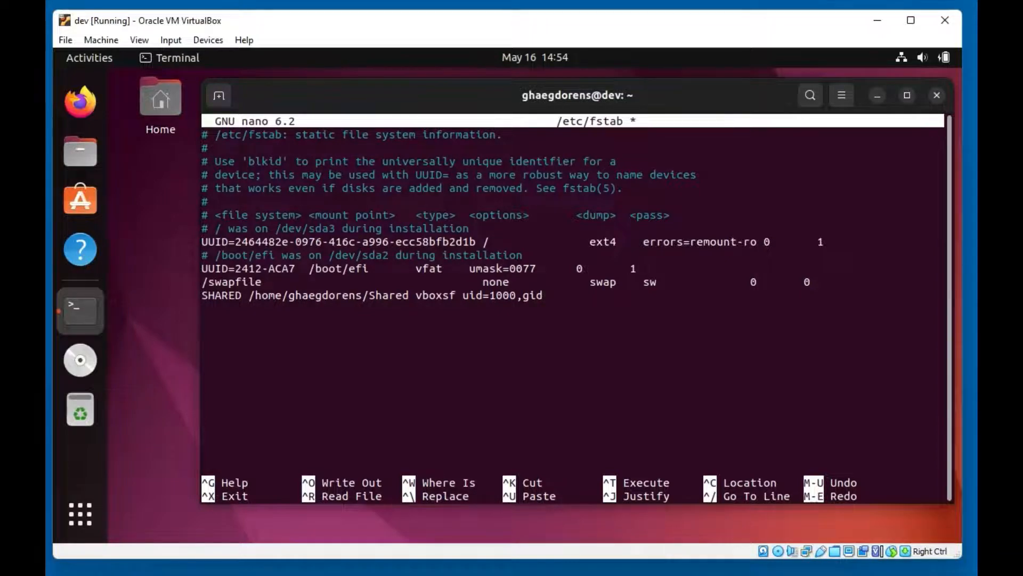
type("=1000")
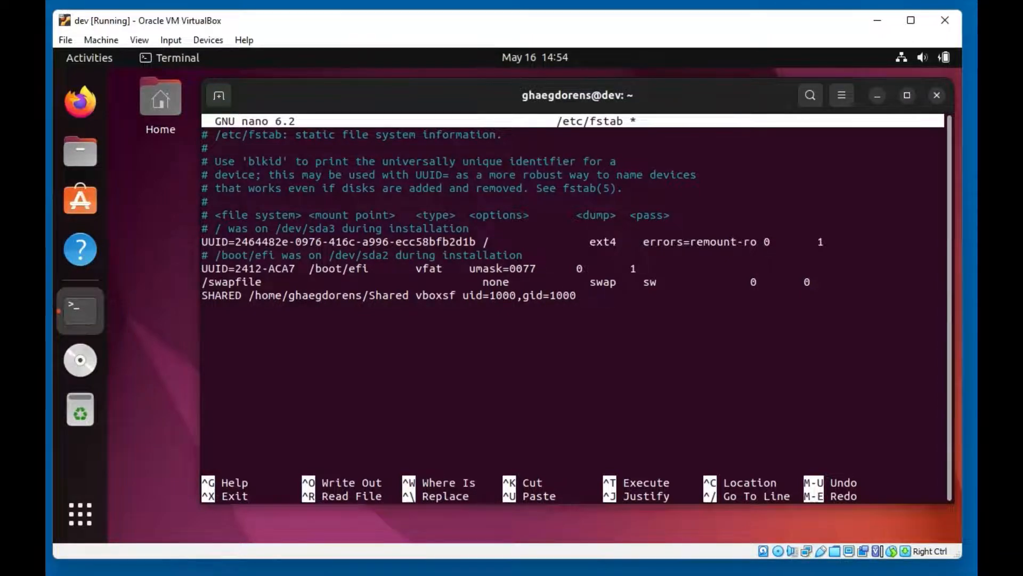
type(" 0 0")
Exit nano, saving the changes to /etc/fstab
key("ctrl+x")
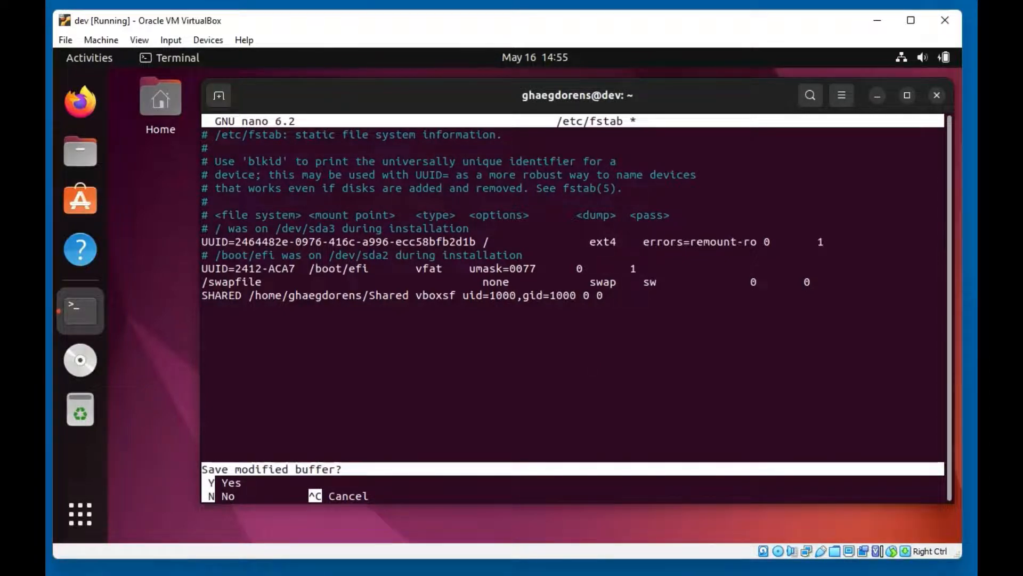
key("y")
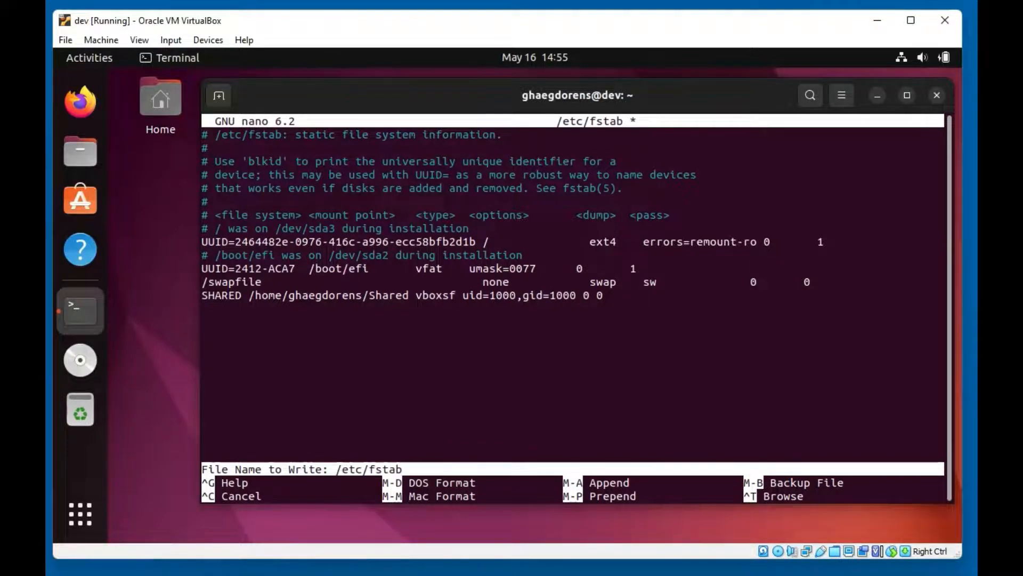
key("Return")
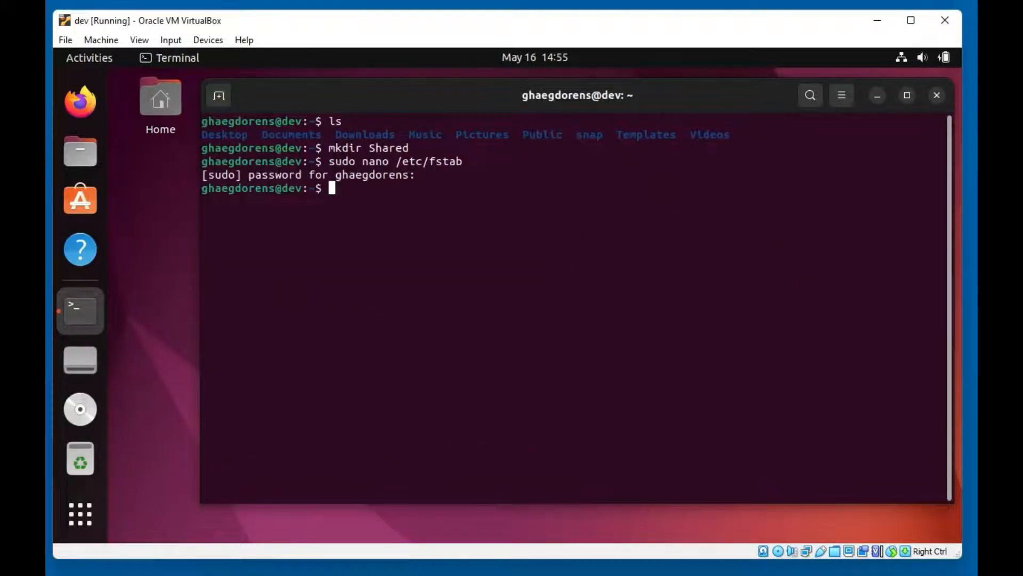
List the home folder, change into the Shared directory, and list its contents
type("ls")
key("Return")
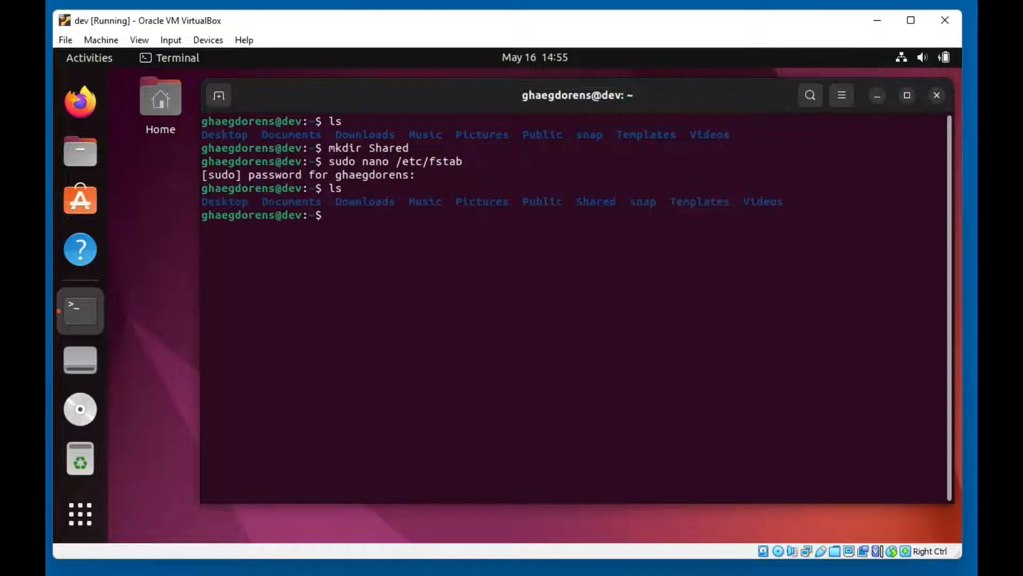
left_click_drag(577, 201, 617, 200)
type("cd shared")
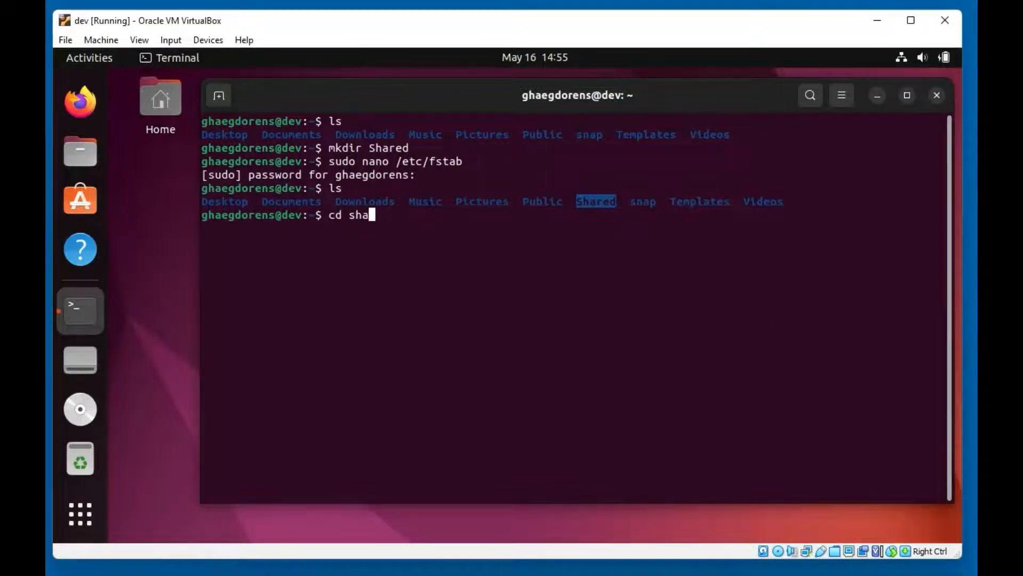
key("Return")
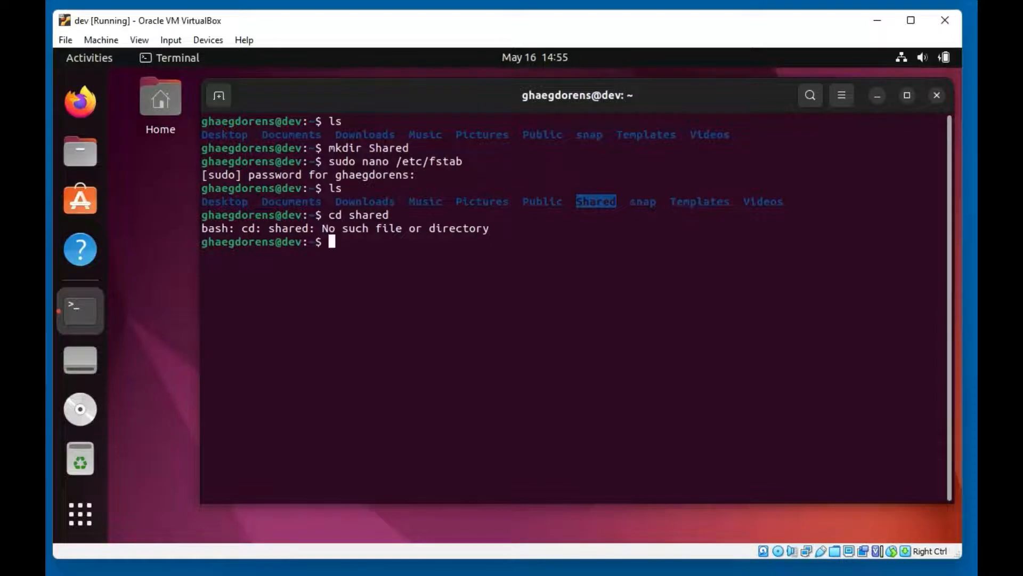
type("cd S")
key("Tab")
key("Return")
type("ls")
key("Return")
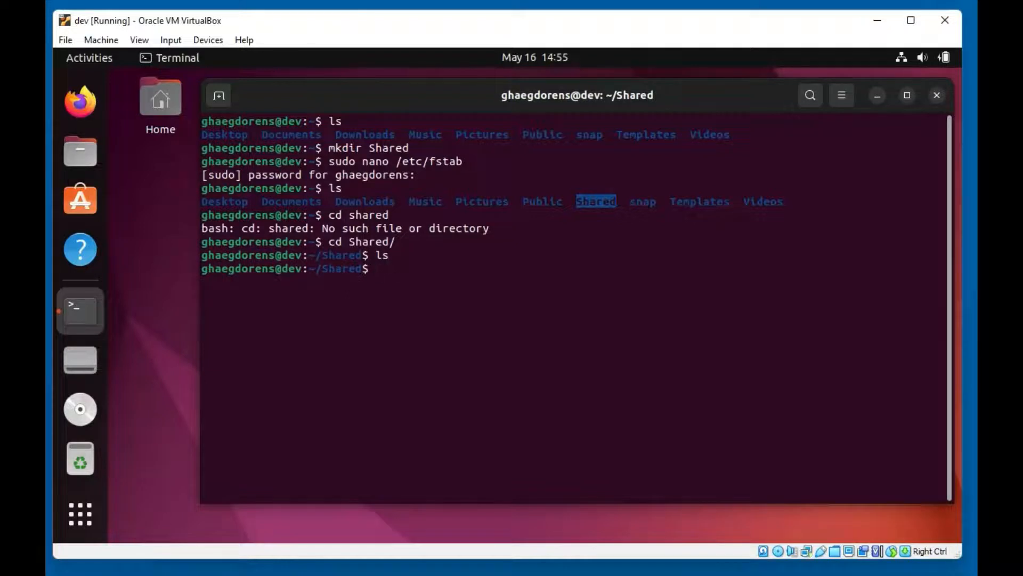
Create test.txt with touch and confirm it appears in the ls listing
type("touch text.")
key("BackSpace")
key("BackSpace")
type("t.txt")
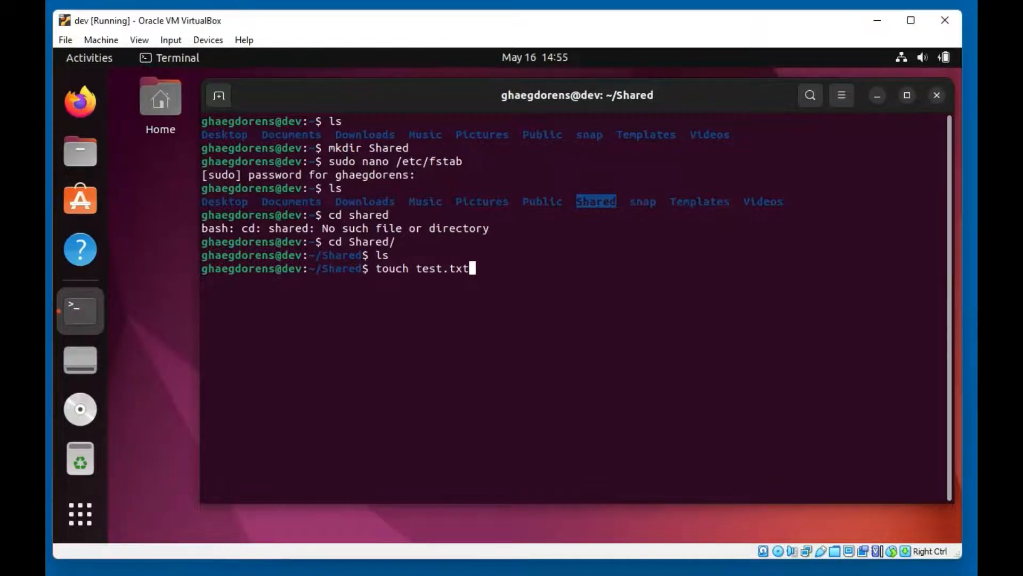
key("Return")
type("ls")
key("Return")
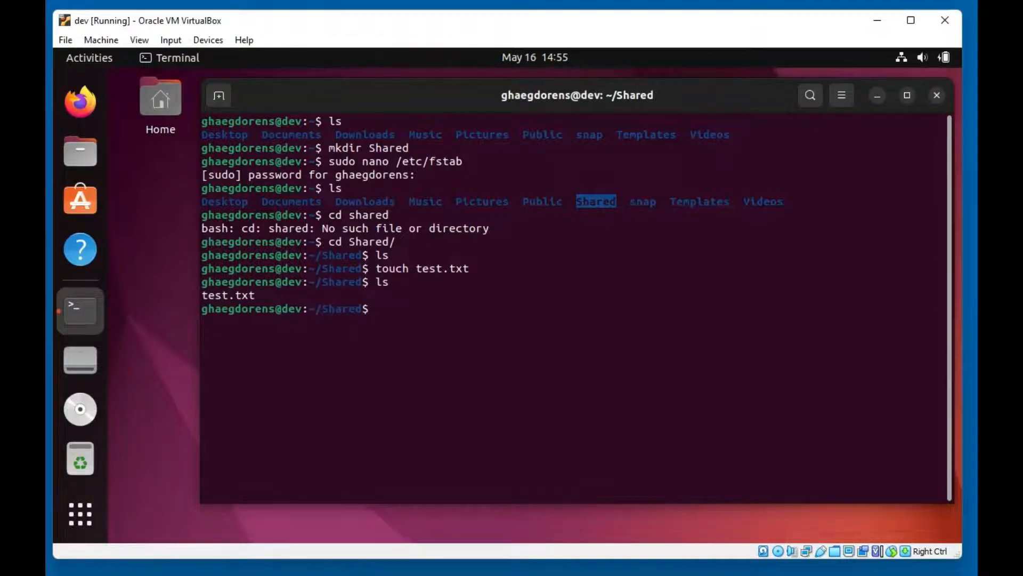
In PowerShell, list VirtualBox VMs, then cd into Shared and list it, which is still empty
left_click(533, 575)
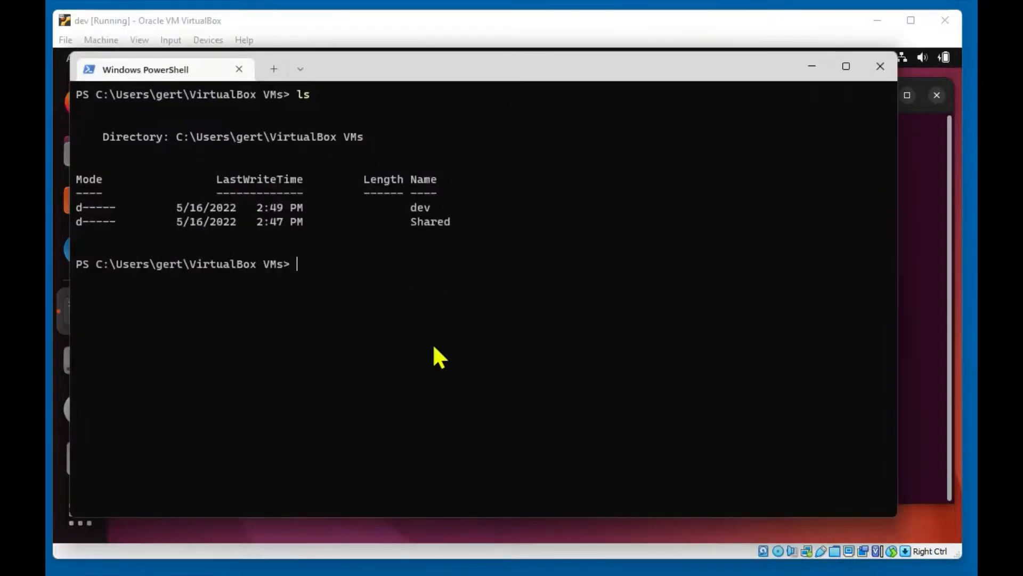
type("ls")
key("Return")
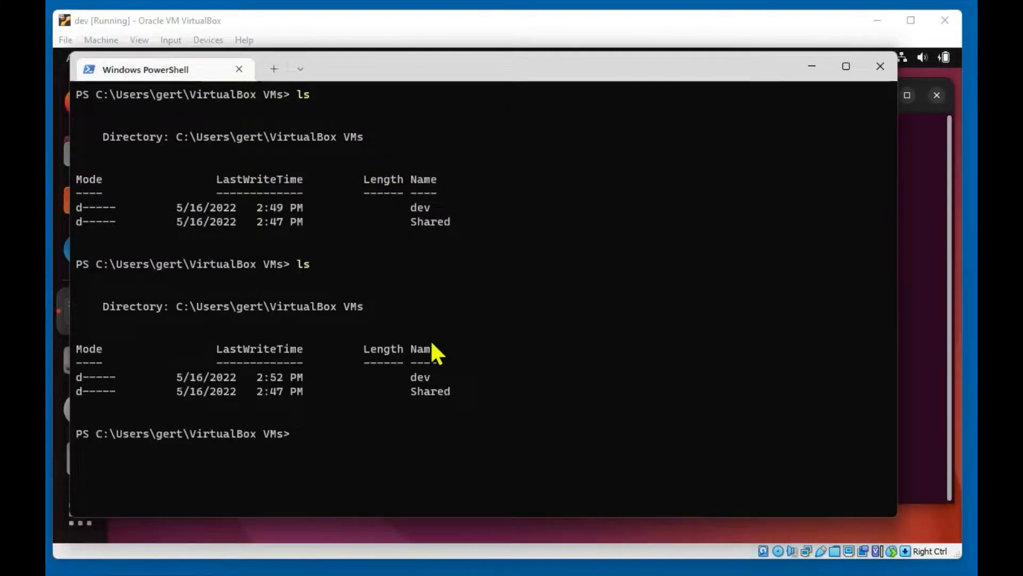
type("cd Shared")
type("l")
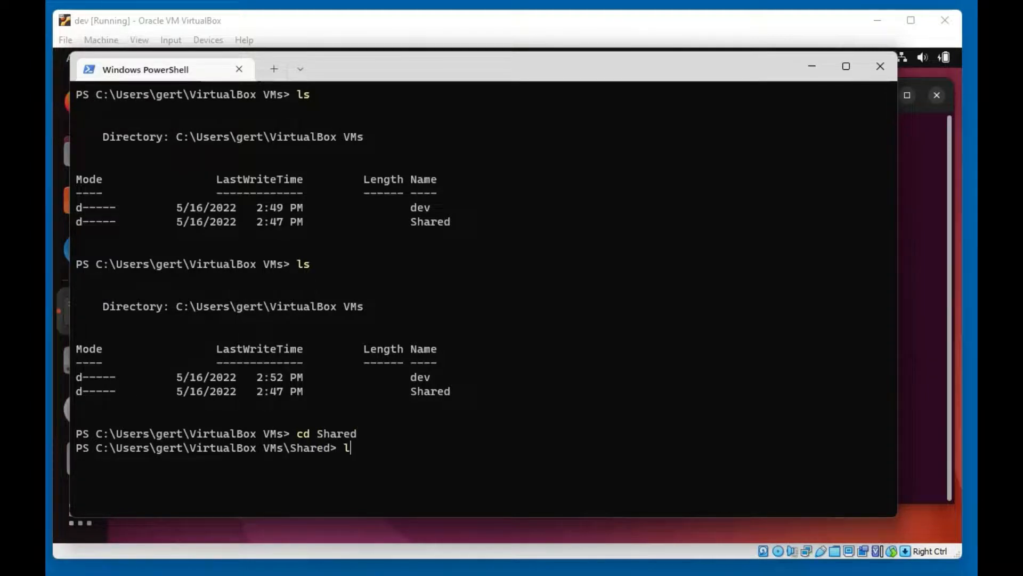
type("s")
key("Return")
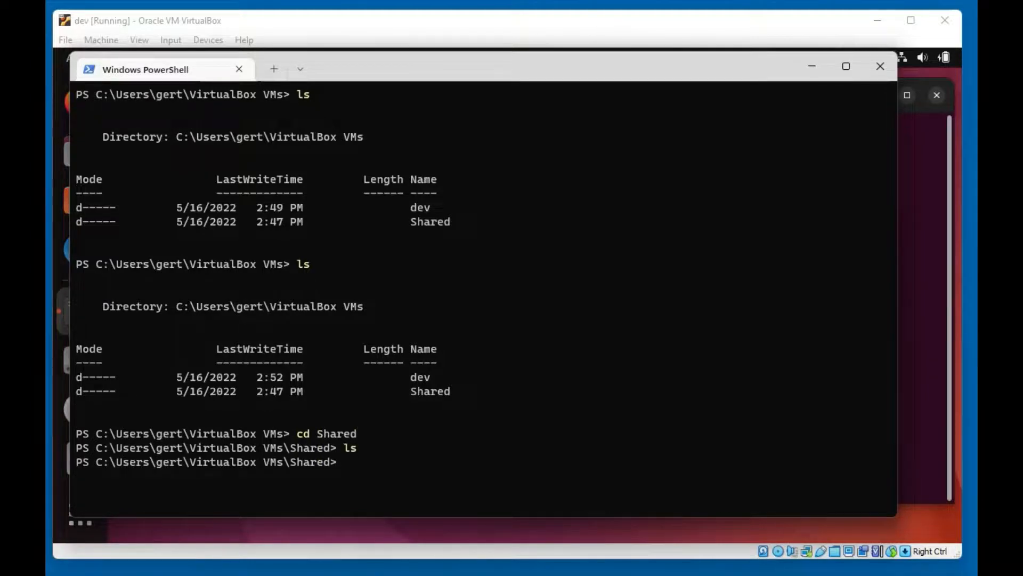
Run sudo mount -a in the Ubuntu guest, then list Shared to confirm test.txt is there
left_click(319, 20)
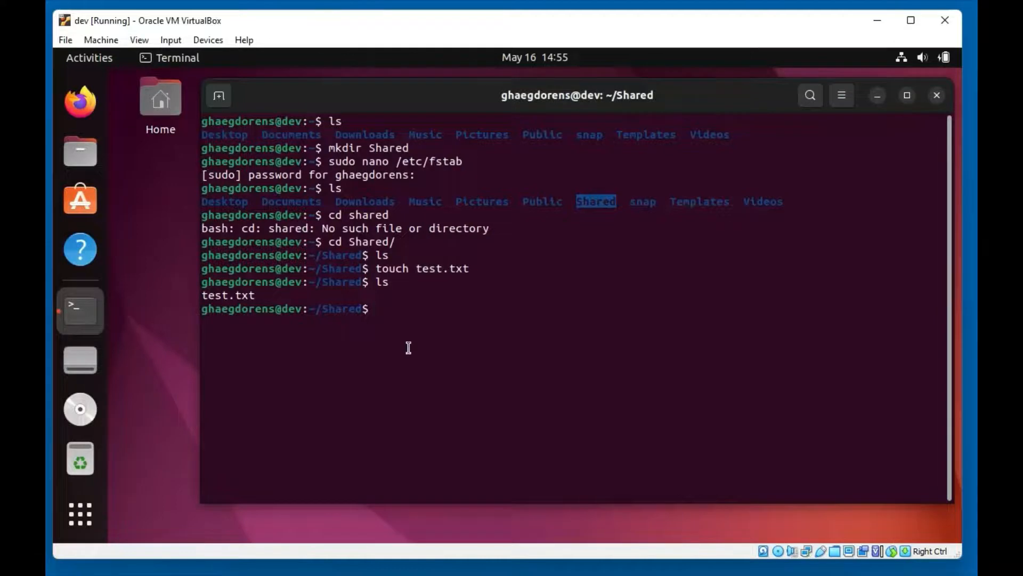
type("sudo m")
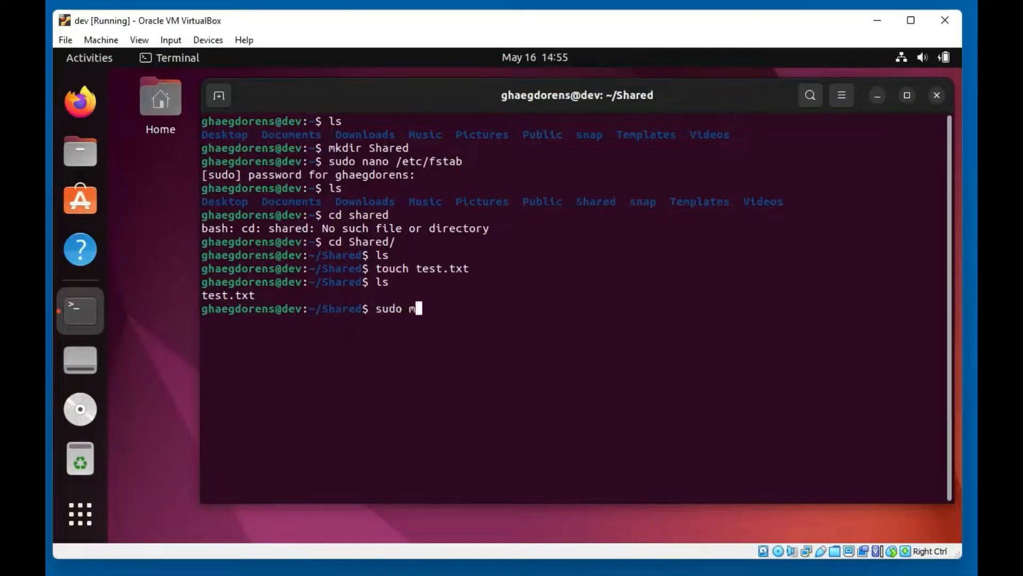
type("ount -a")
key("Return")
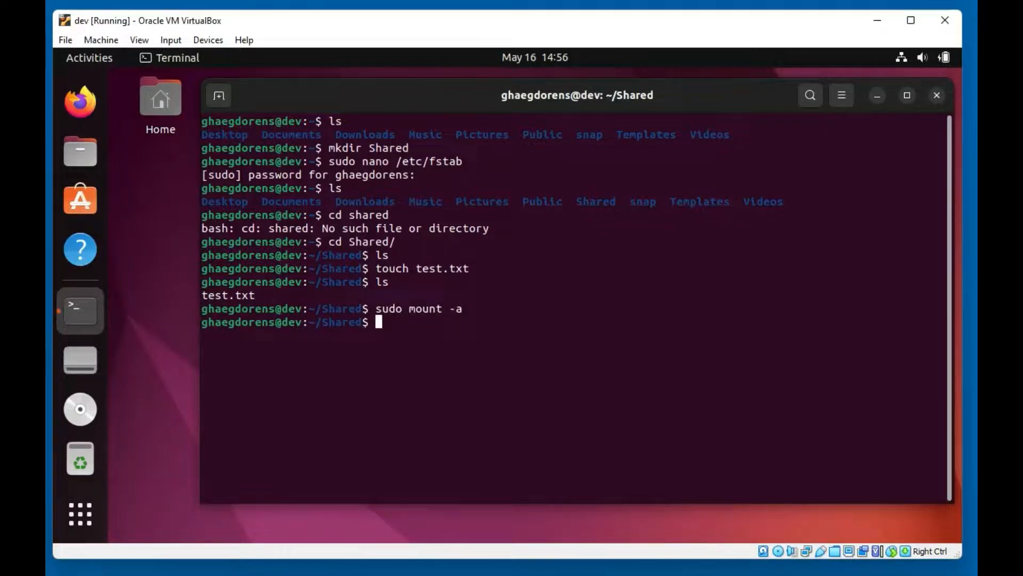
type("ls")
key("Return")
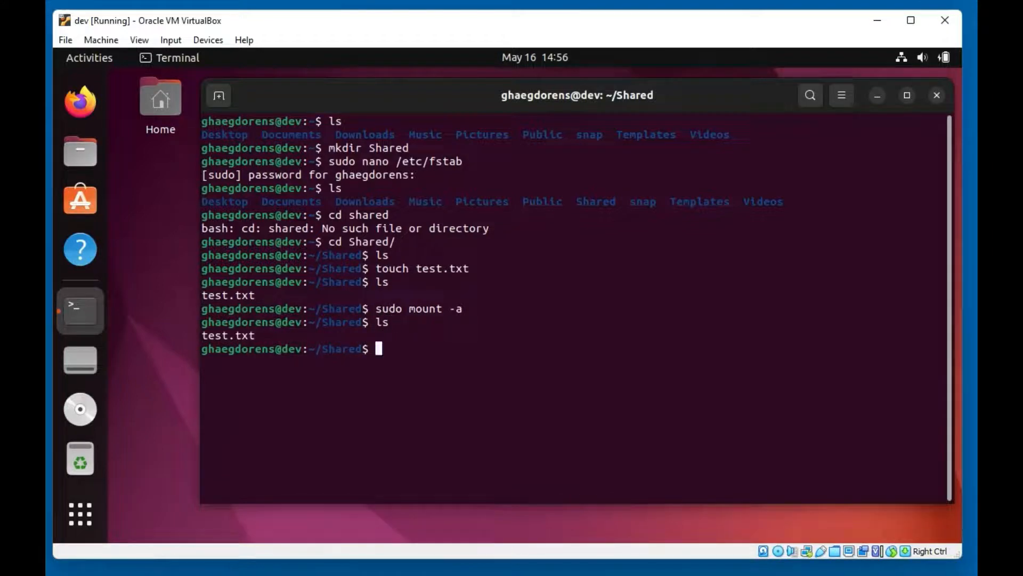
key("alt+Tab")
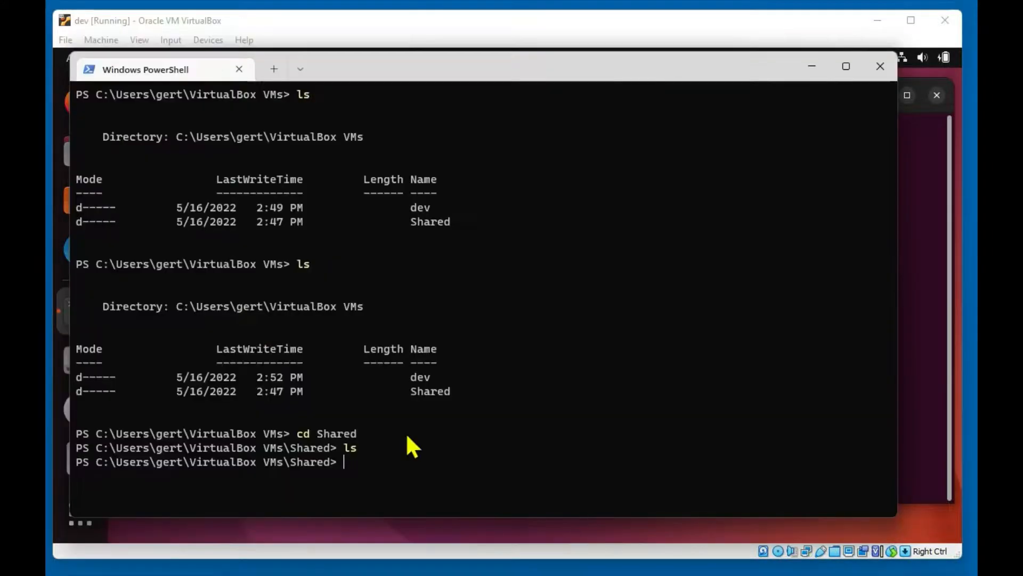
List the host's Shared folder in PowerShell again; it still shows nothing
type("ls")
key("Return")
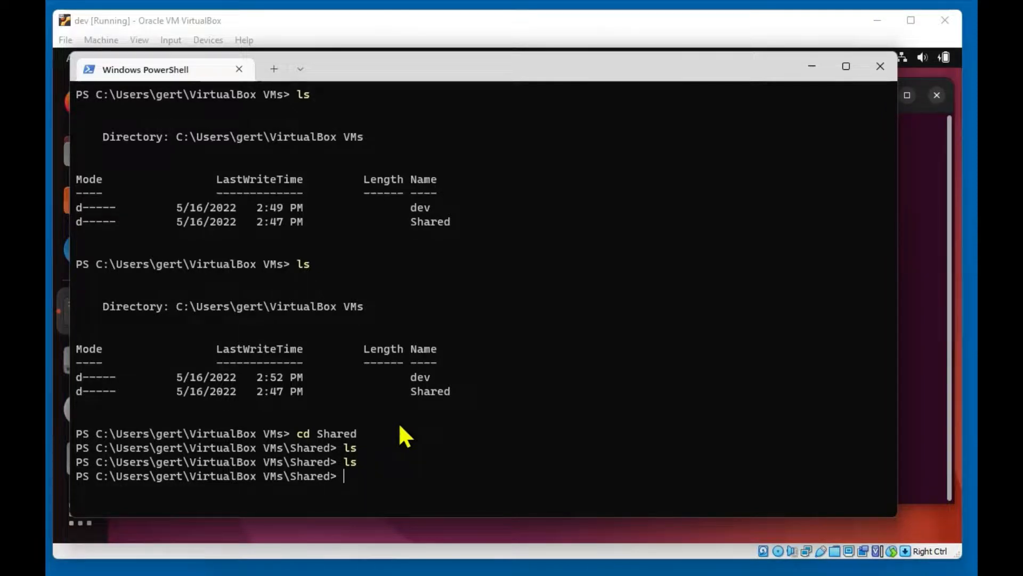
key("alt+Tab")
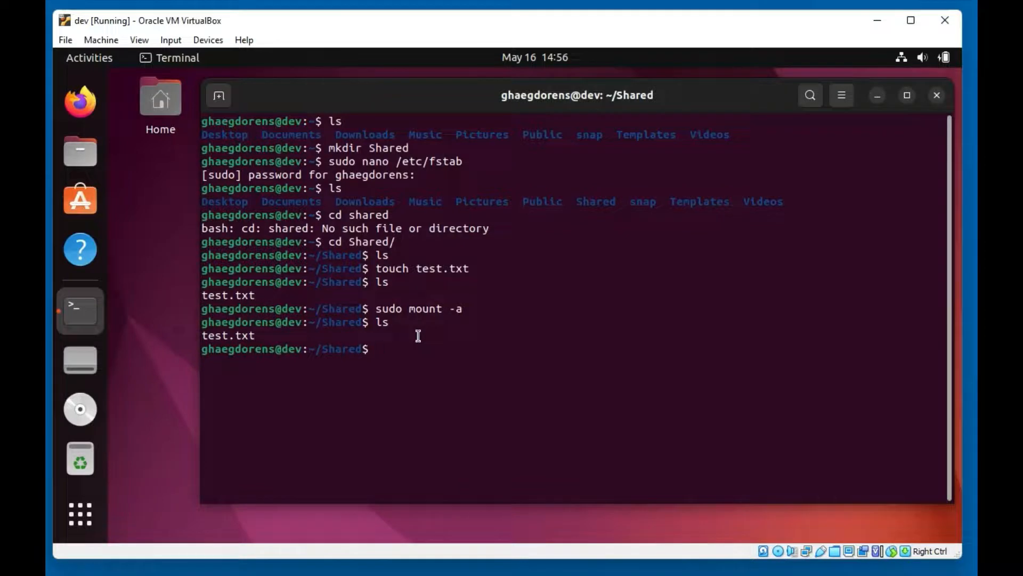
Open test.txt in nano from the guest's Shared folder
type("nano")
key("BackSpace")
key("BackSpace")
key("BackSpace")
key("BackSpace")
type("nano text.")
key("BackSpace")
key("BackSpace")
key("BackSpace")
type("st.txt")
key("Return")
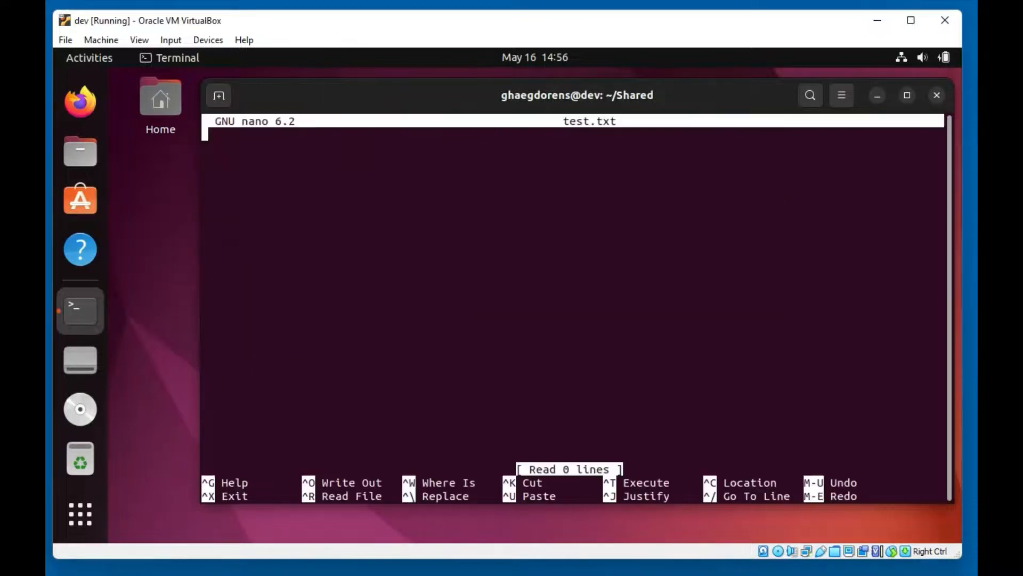
Enter 1234, save test.txt and exit nano, then list the Shared folder
type("1234")
key("ctrl+x")
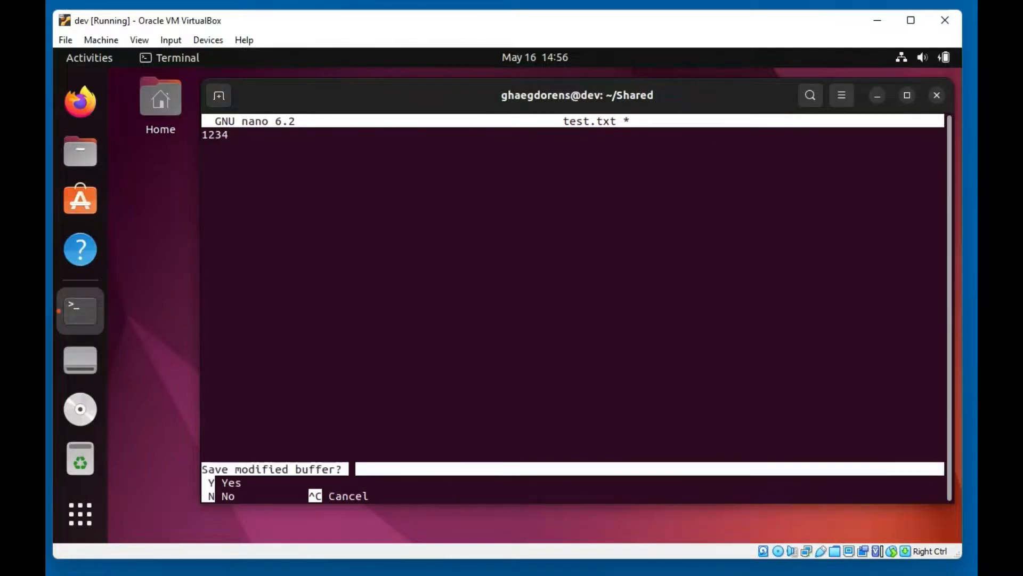
key("y")
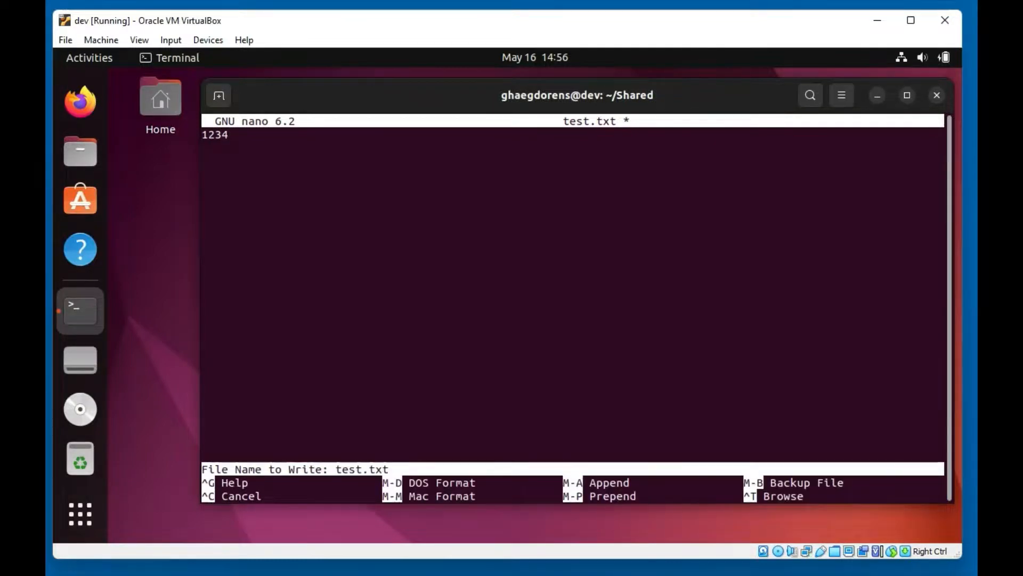
key("Return")
type("ls")
key("Return")
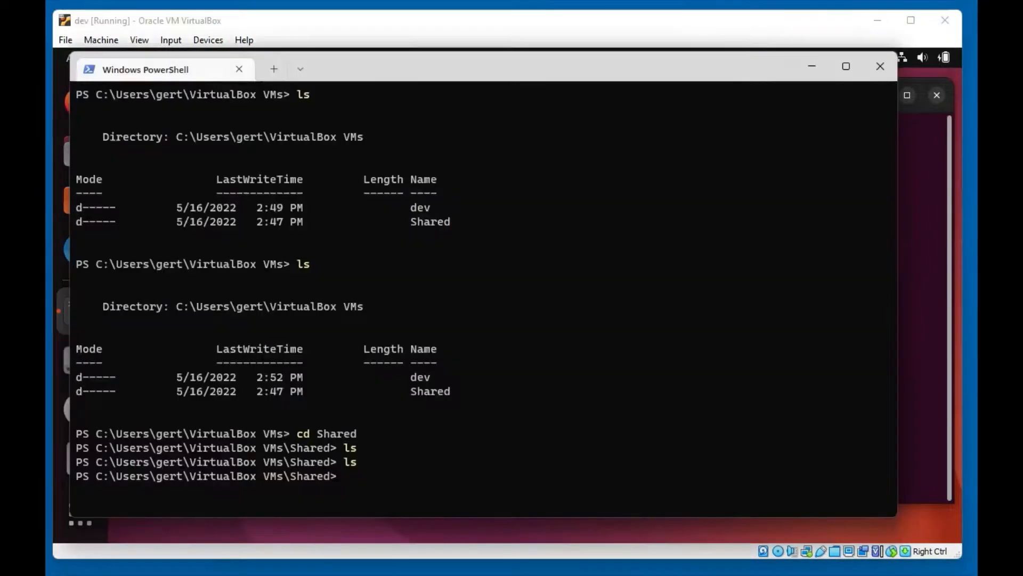
List the host's Shared folder in PowerShell, which still appears empty
key("alt+Tab")
type("ls")
key("Return")
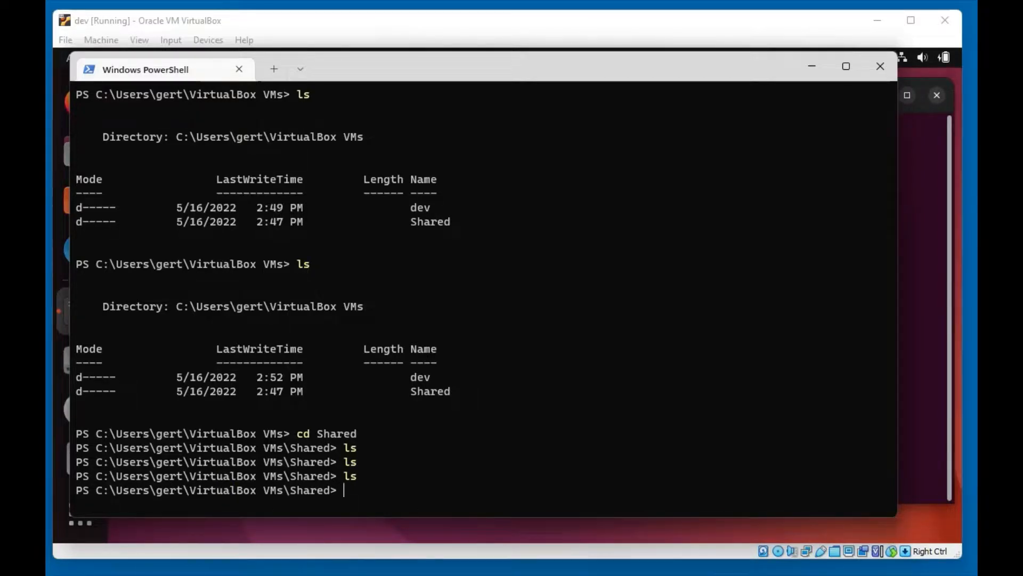
key("alt+Tab")
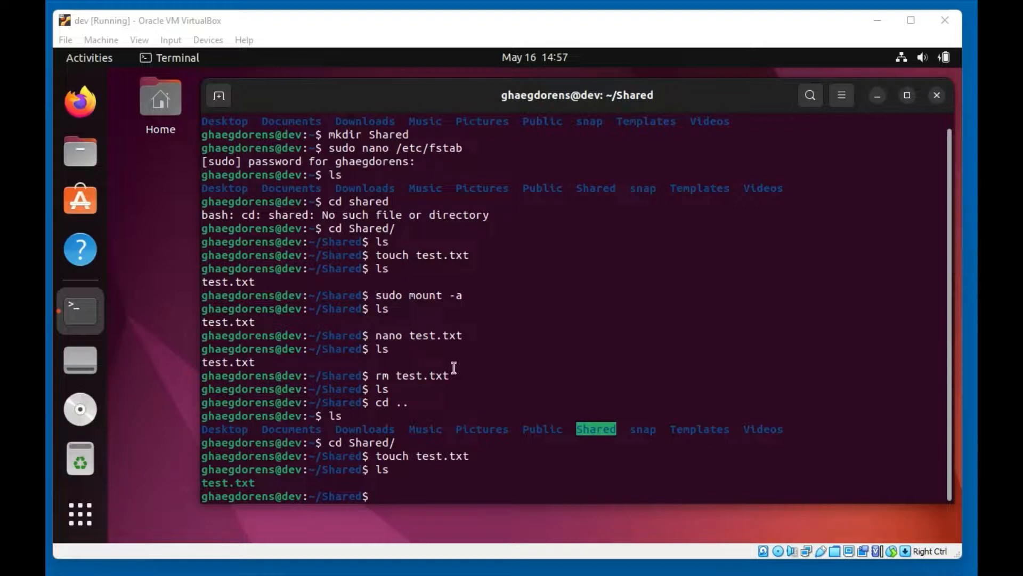
left_click_drag(373, 334, 486, 335)
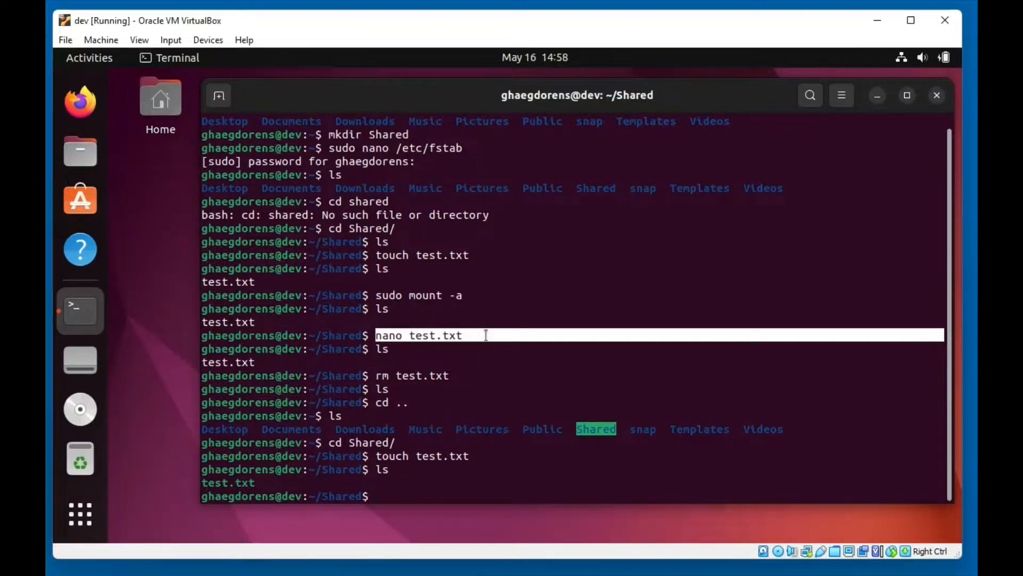
left_click_drag(376, 349, 398, 349)
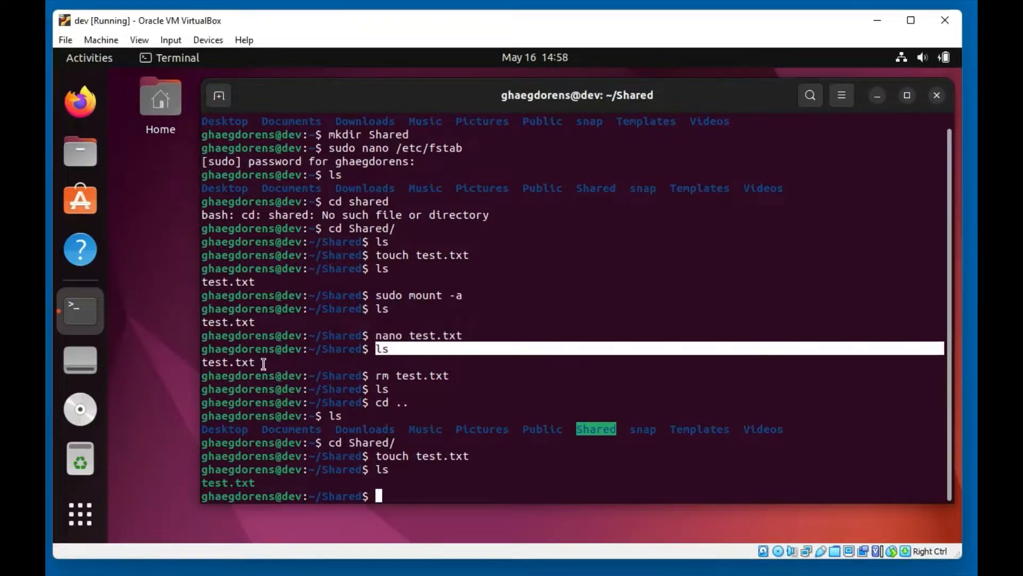
left_click_drag(263, 363, 198, 364)
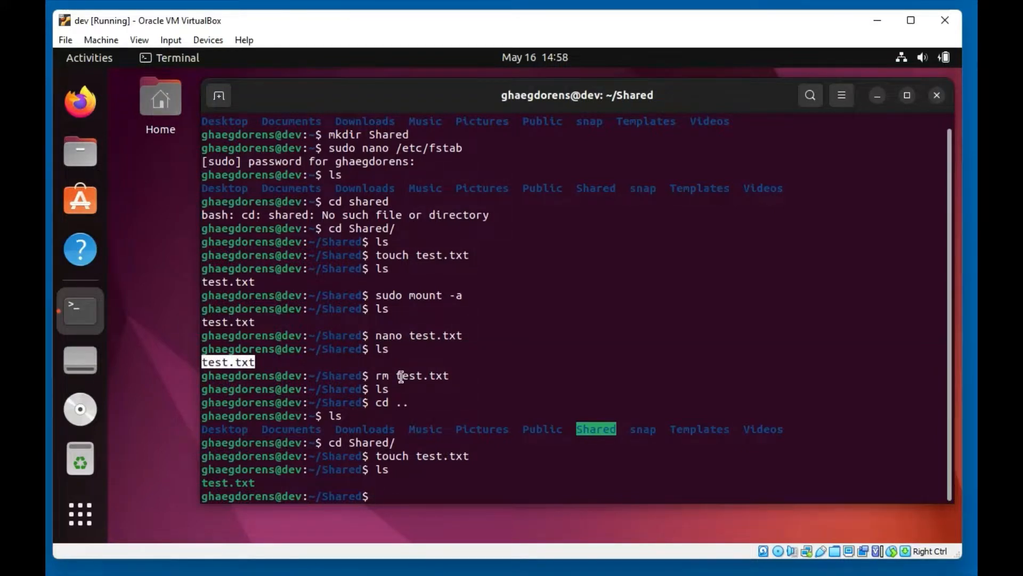
left_click_drag(375, 376, 491, 373)
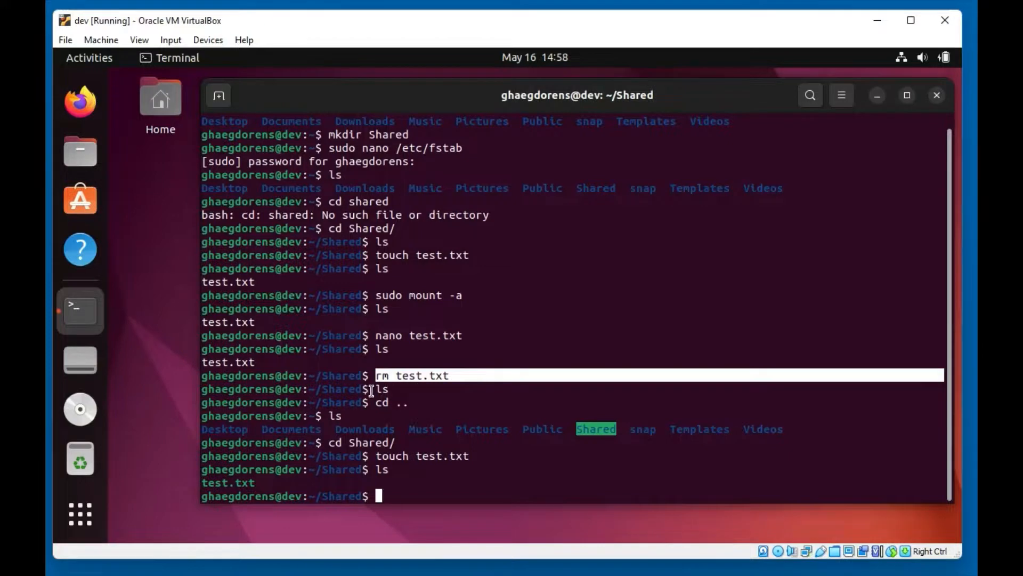
left_click_drag(371, 390, 429, 403)
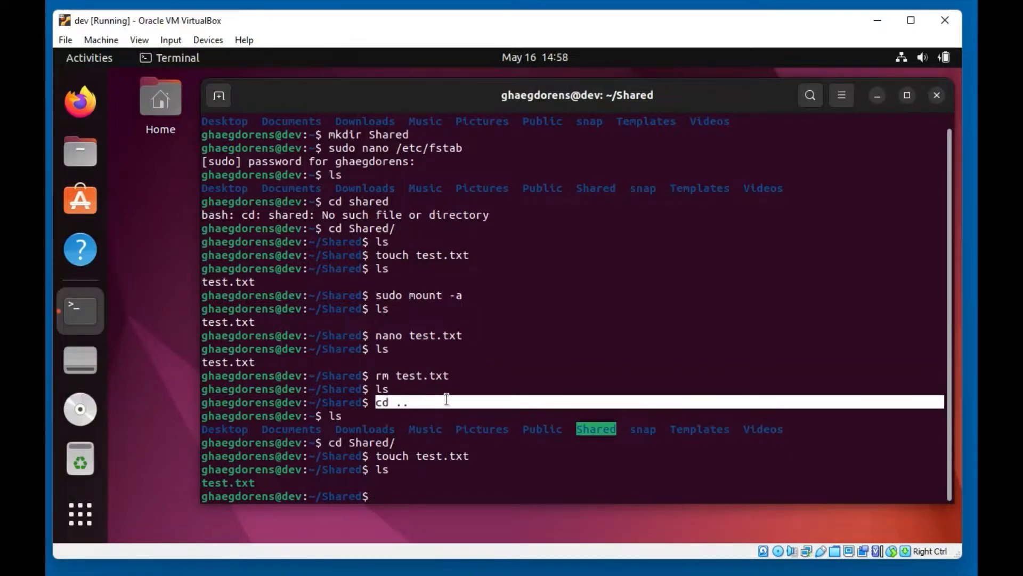
left_click(368, 567)
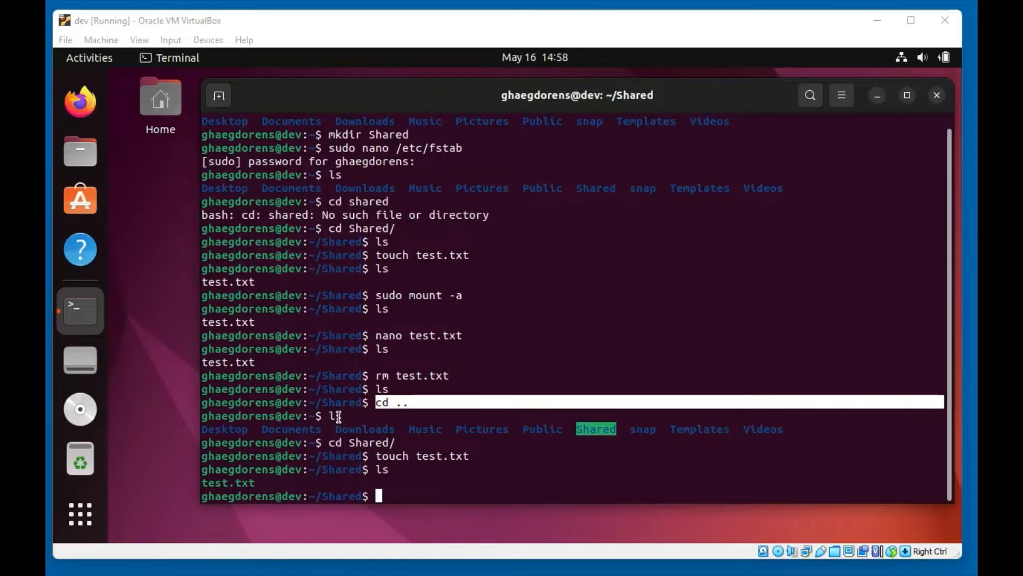
left_click_drag(202, 429, 787, 428)
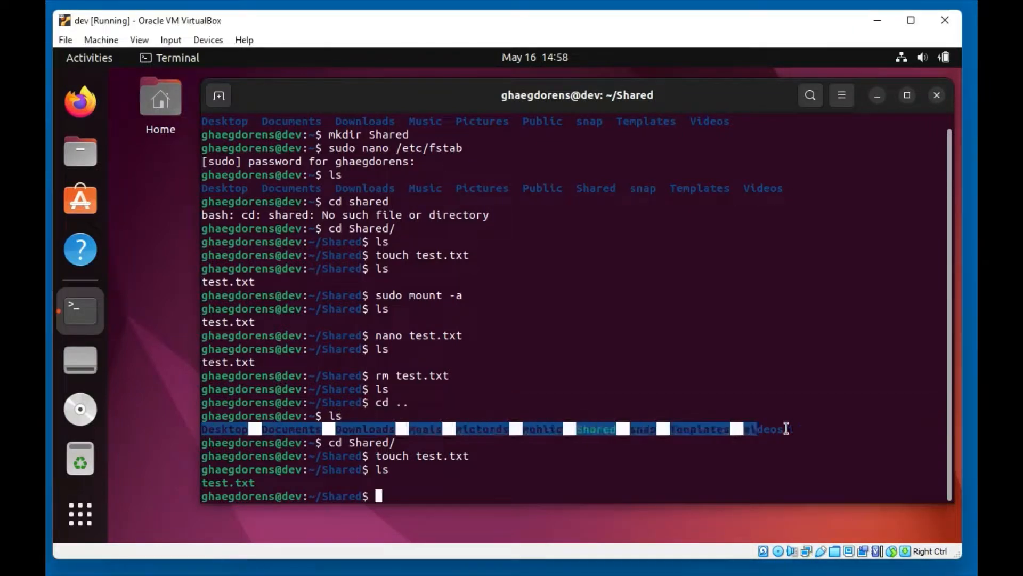
left_click(607, 429)
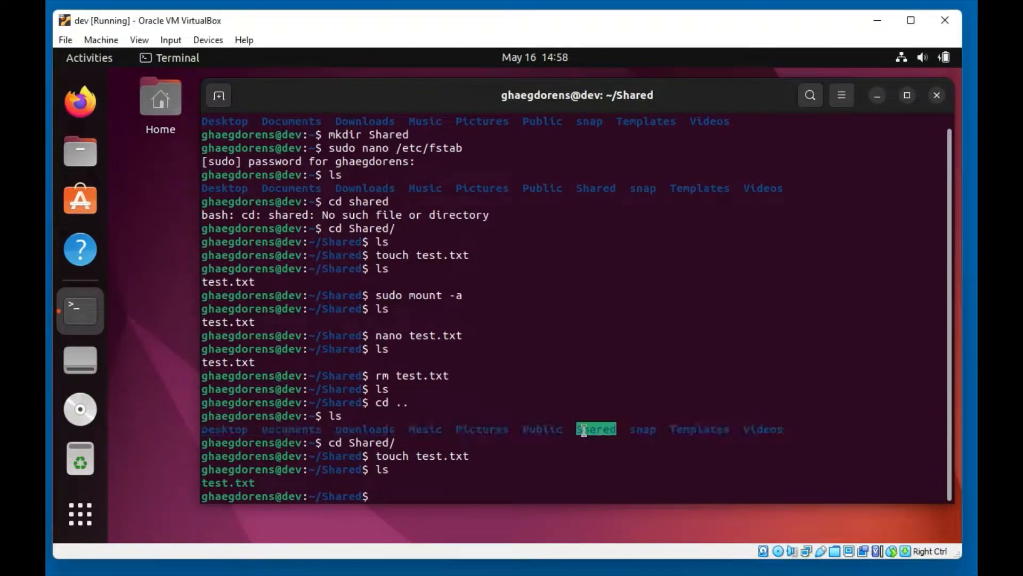
double_click(585, 429)
left_click(586, 436)
left_click_drag(411, 442, 481, 451)
left_click(331, 477)
Highlight the PowerShell output showing test.txt now listed after the earlier empty ls runs
key("alt+Tab")
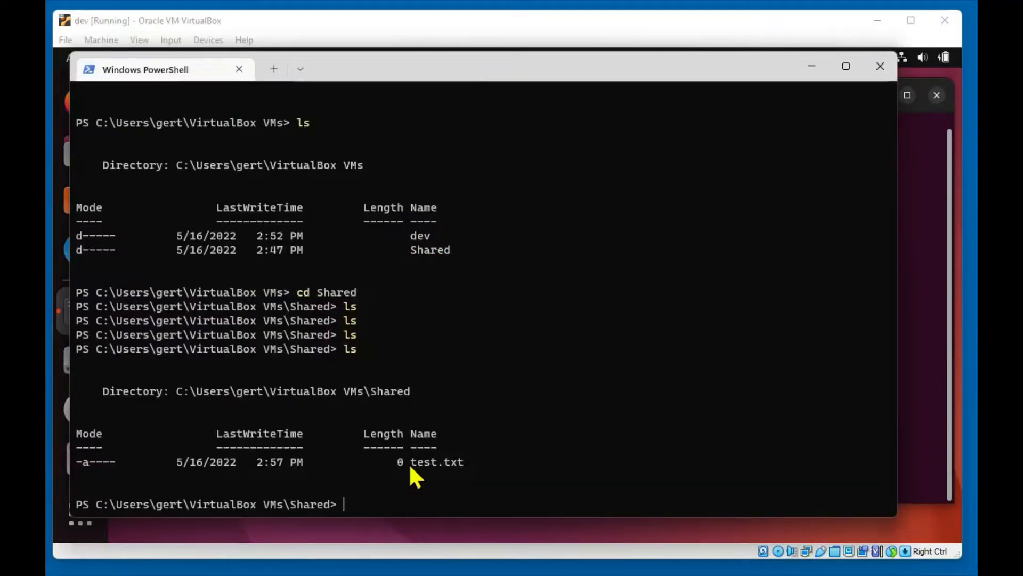
double_click(343, 348)
left_click_drag(343, 301, 360, 331)
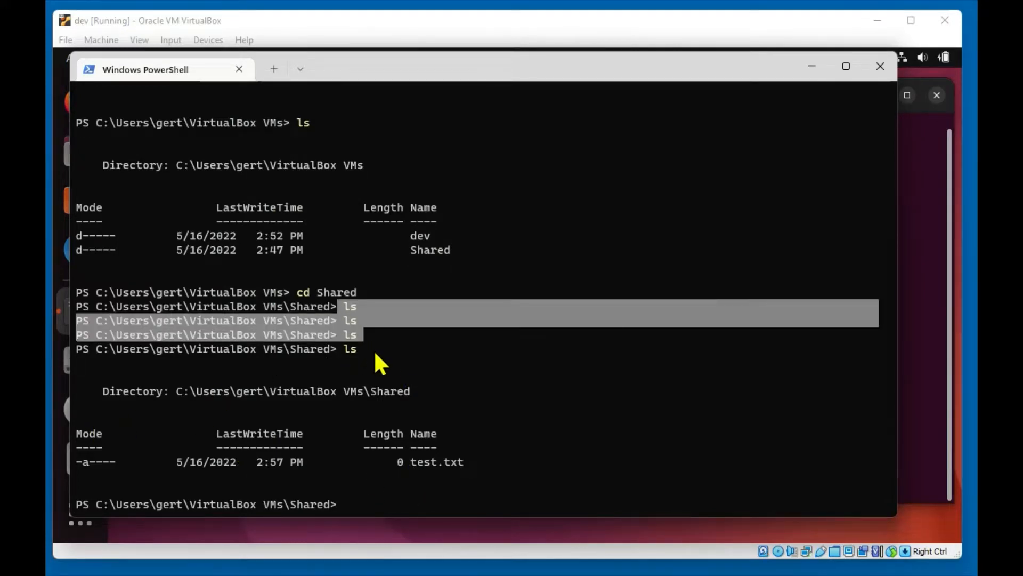
double_click(350, 349)
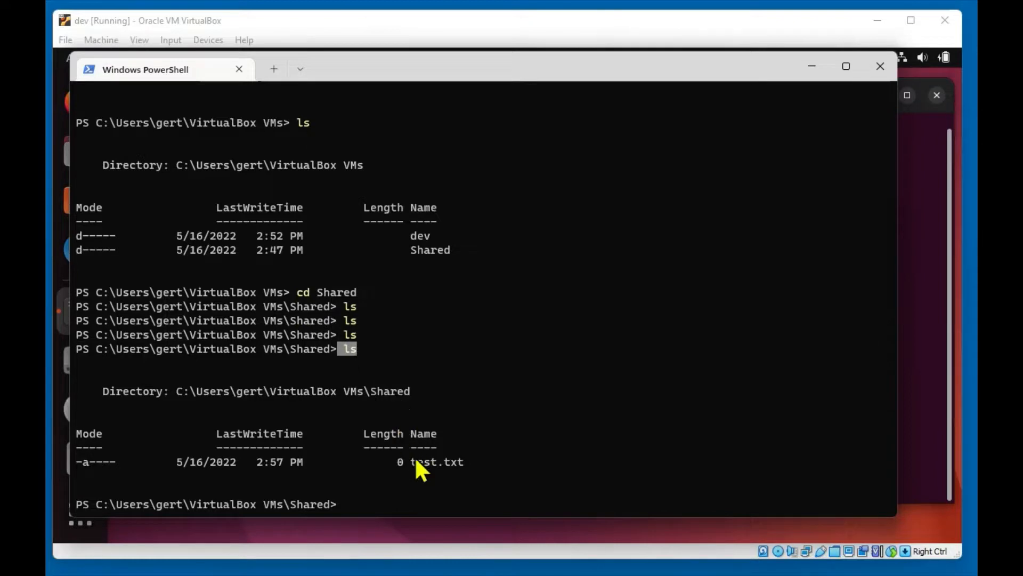
left_click_drag(410, 460, 490, 466)
left_click(445, 494)
Open test.txt in Notepad with notepad .\test.txt
type("notepad text.")
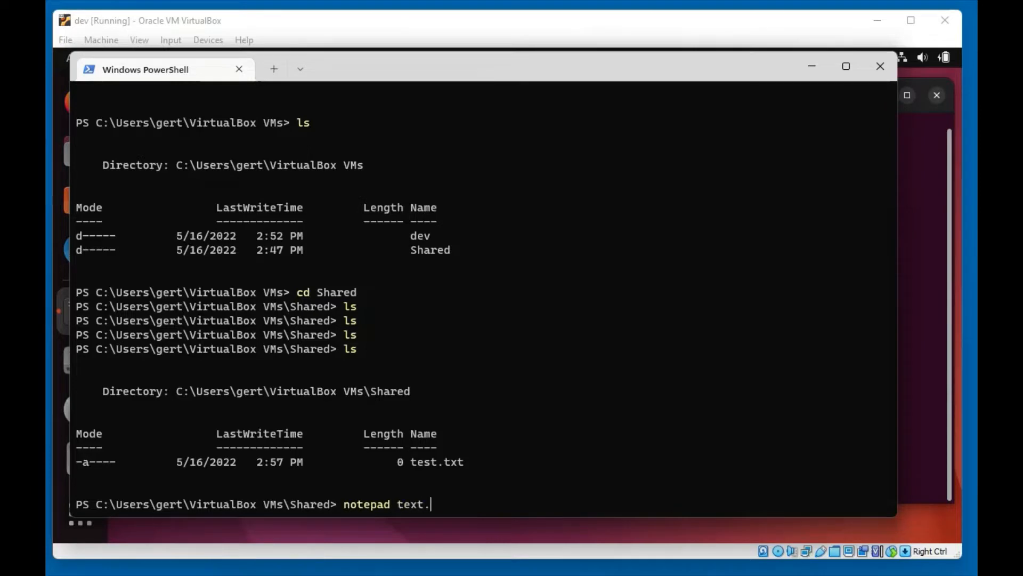
key("BackSpace")
key("BackSpace")
type("st")
key("Tab")
key("Return")
Make test.txt read 1234 in Notepad, save it, and exit Notepad
type("1")
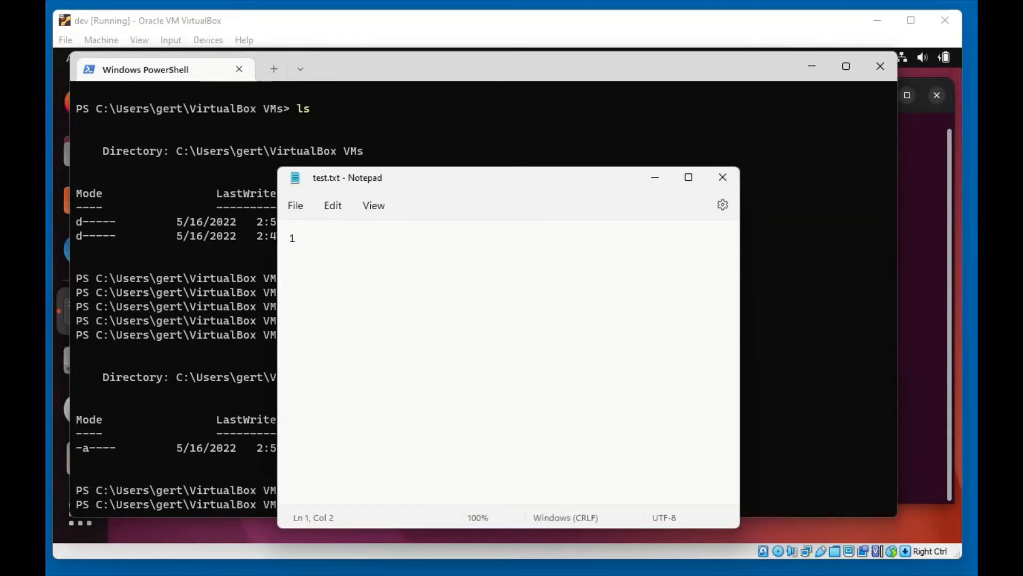
type("234")
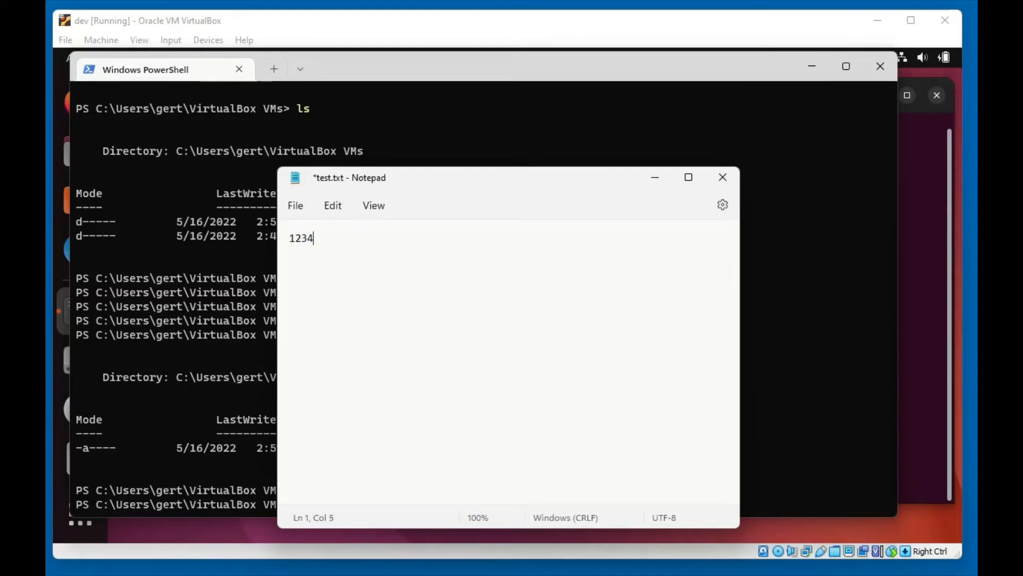
left_click(295, 206)
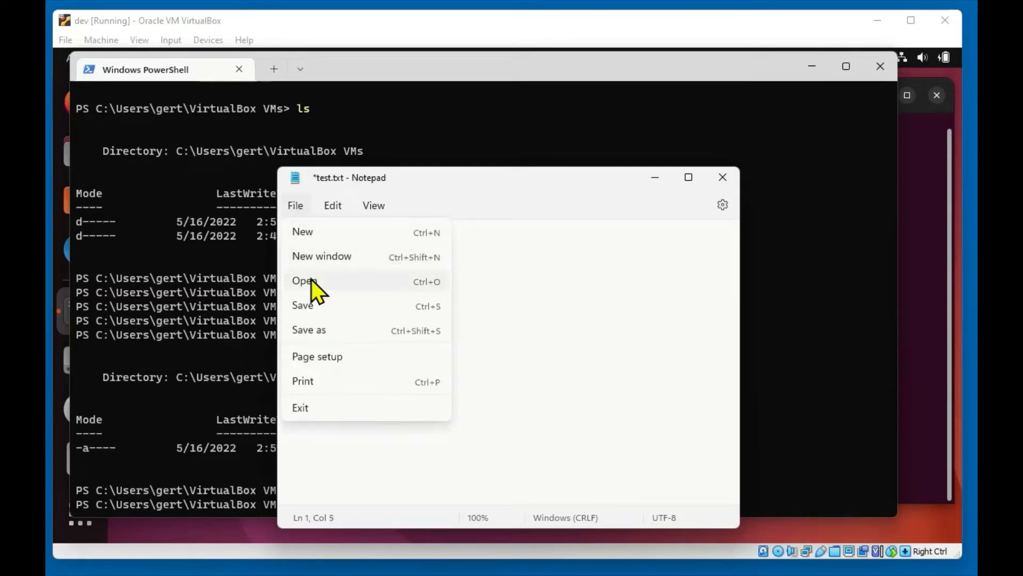
left_click(312, 307)
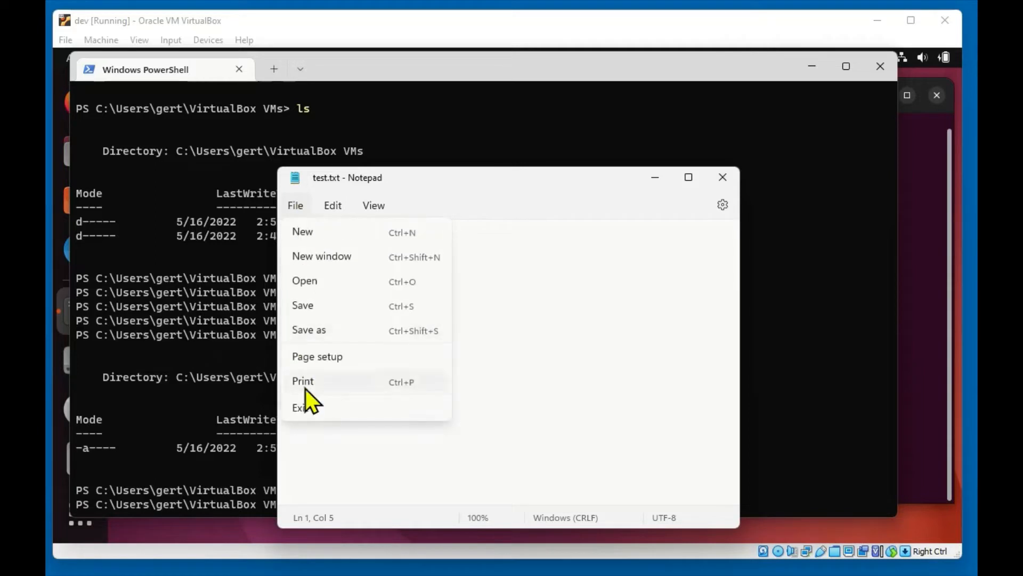
left_click(308, 407)
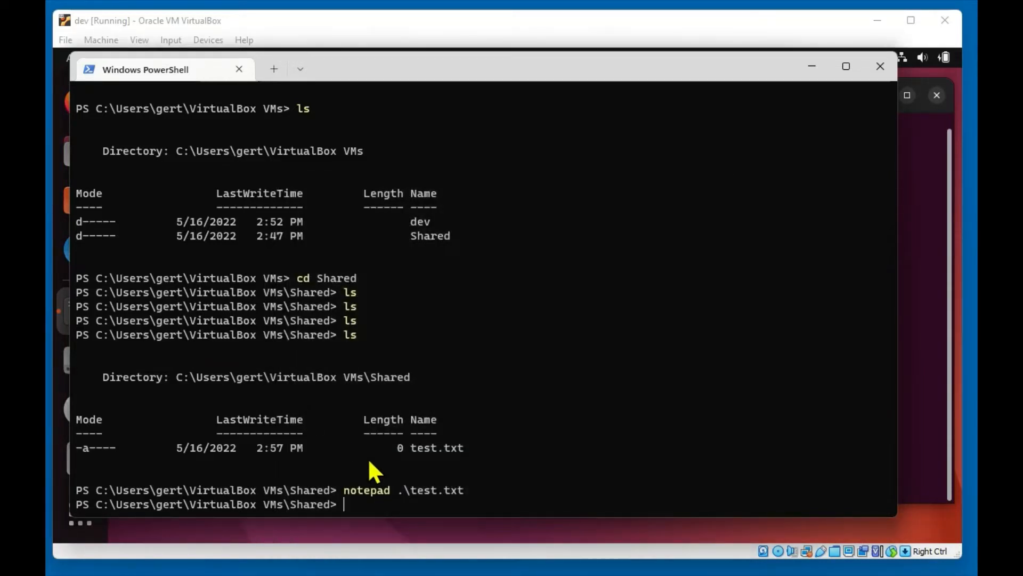
Run cat test.txt in the Ubuntu terminal and highlight the printed 1234
left_click(812, 66)
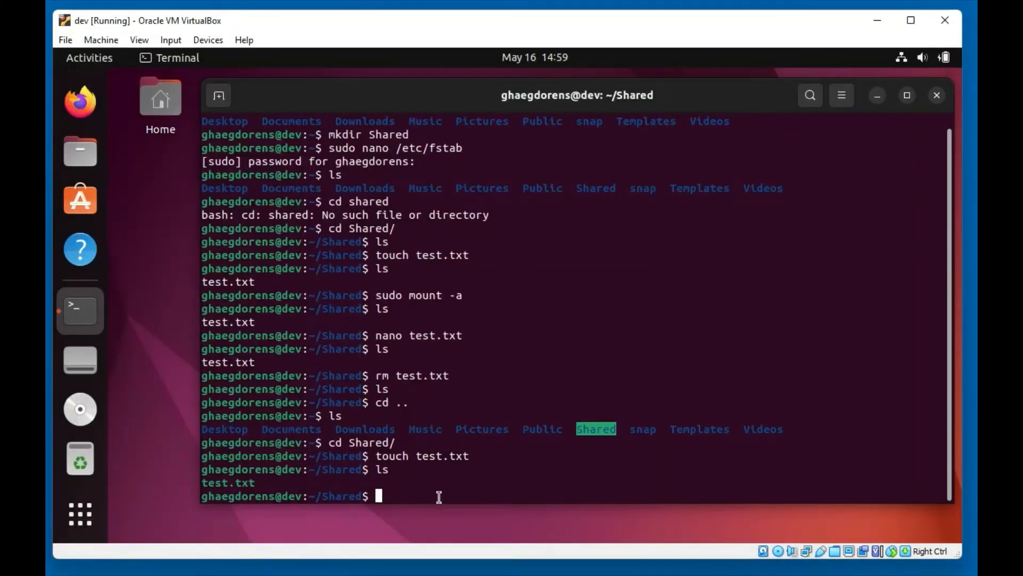
type("cat test")
key("Tab")
key("Return")
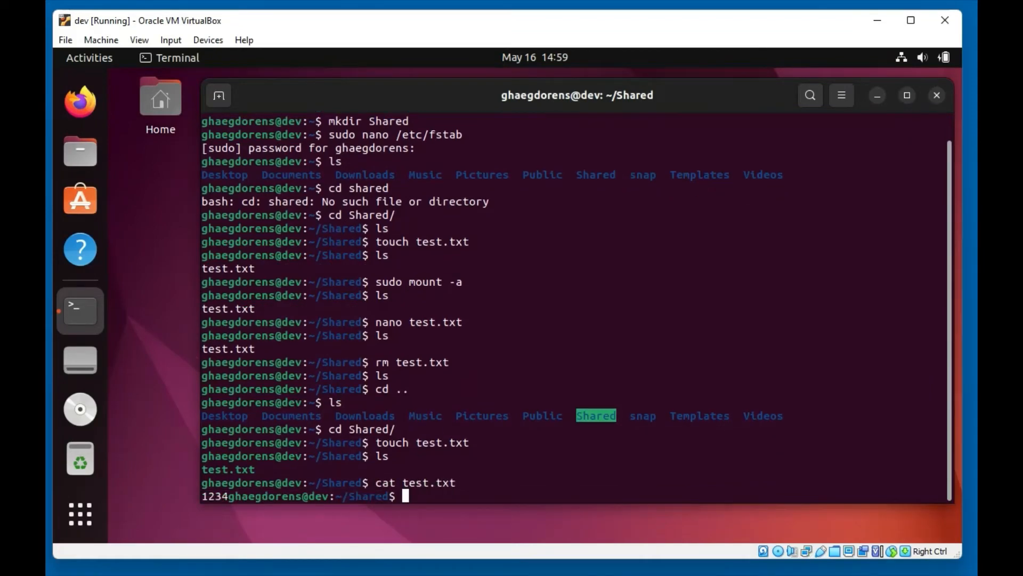
left_click_drag(229, 497, 201, 498)
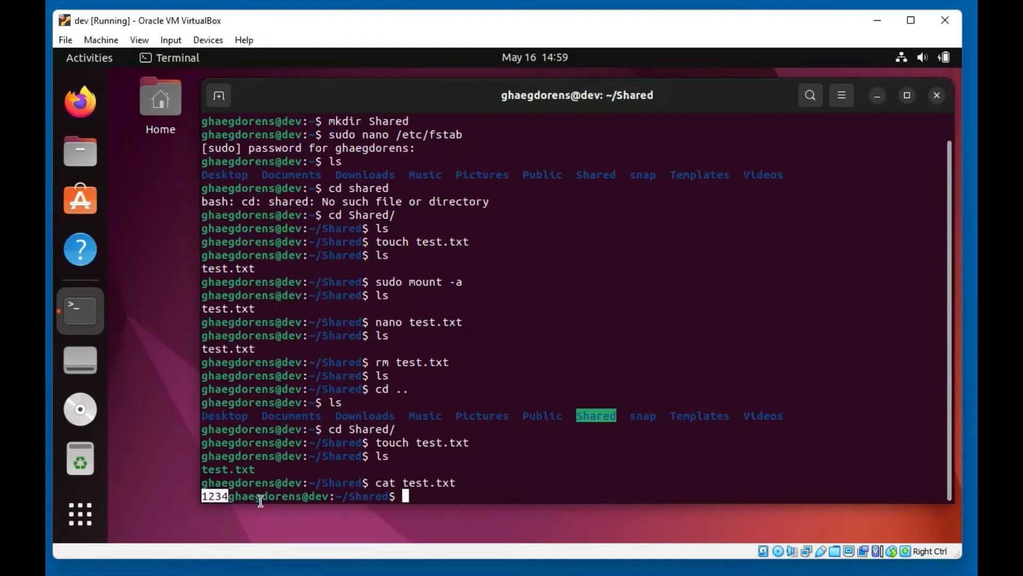